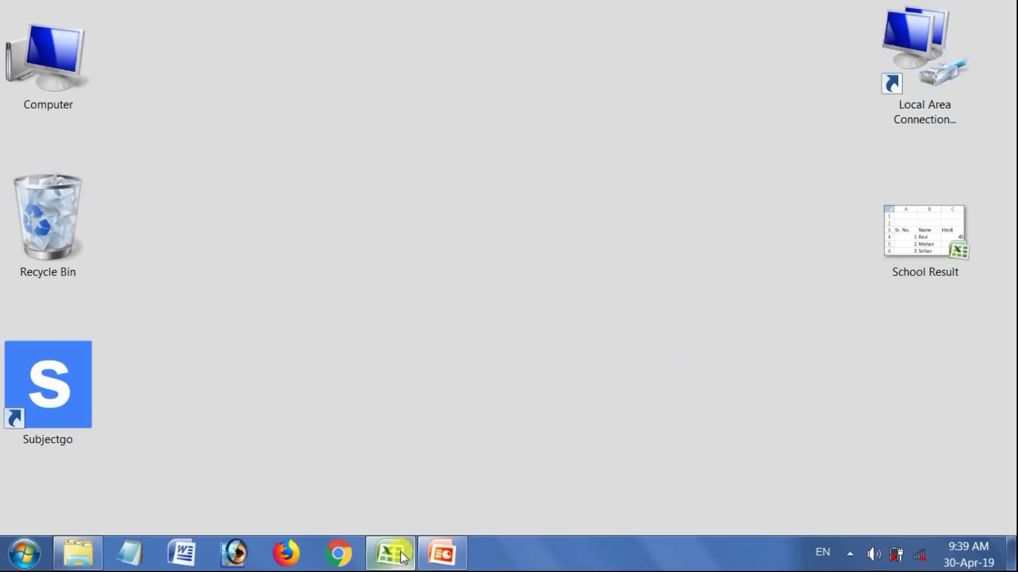
# Leave the title card and switch to the Excel workbook holding the Name and Sell table.
pyautogui.click(403, 557)
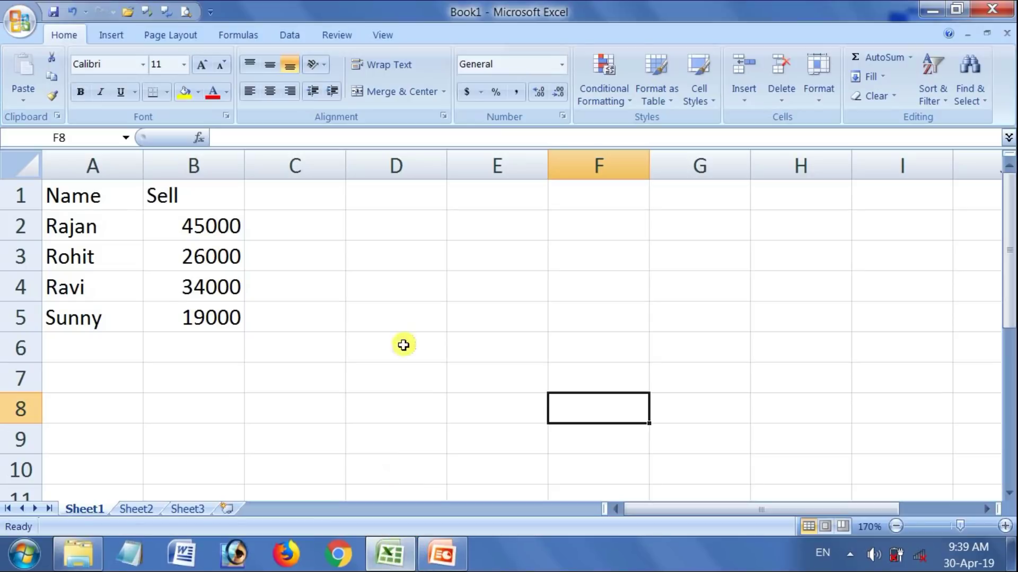
# Select the Name and Sell table and check cells D2 to D4 beside it.
pyautogui.click(388, 313)
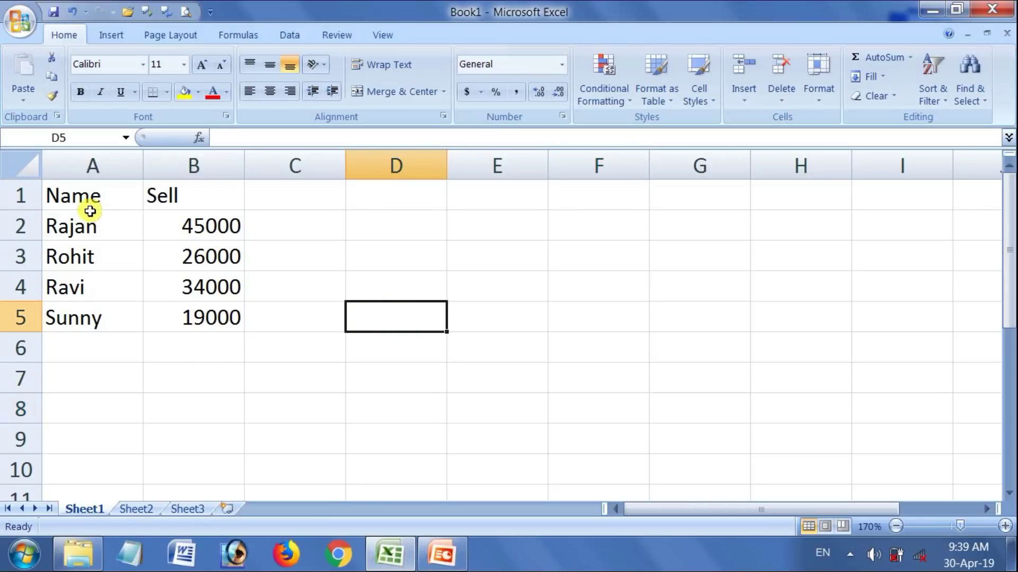
pyautogui.click(179, 198)
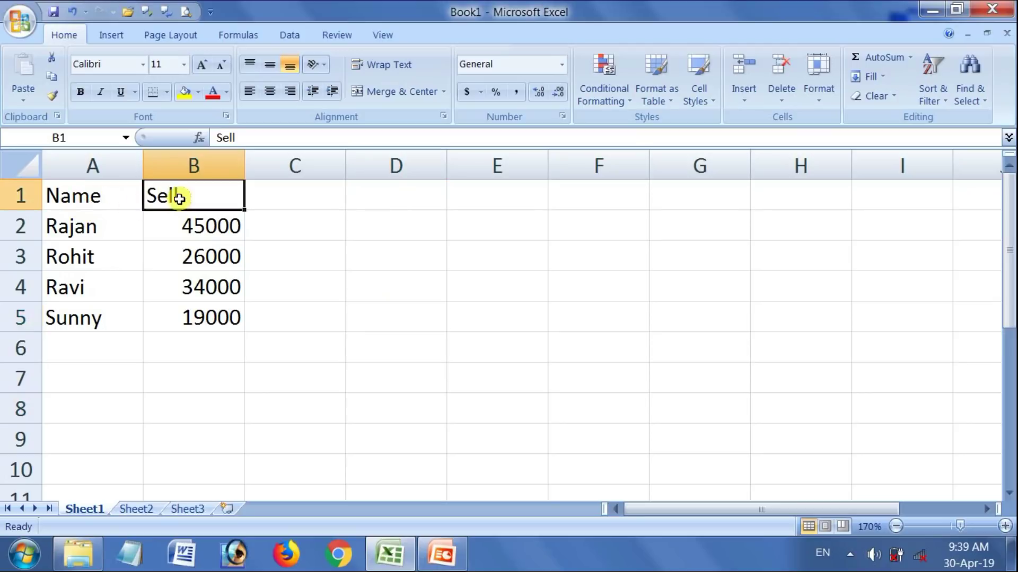
pyautogui.moveTo(63, 196); pyautogui.dragTo(233, 316)
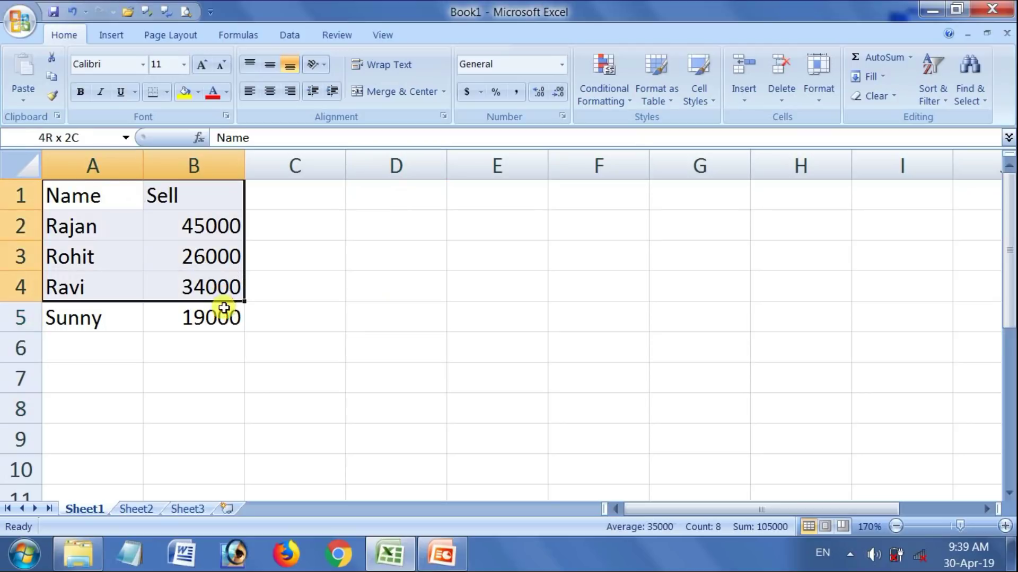
pyautogui.click(369, 236)
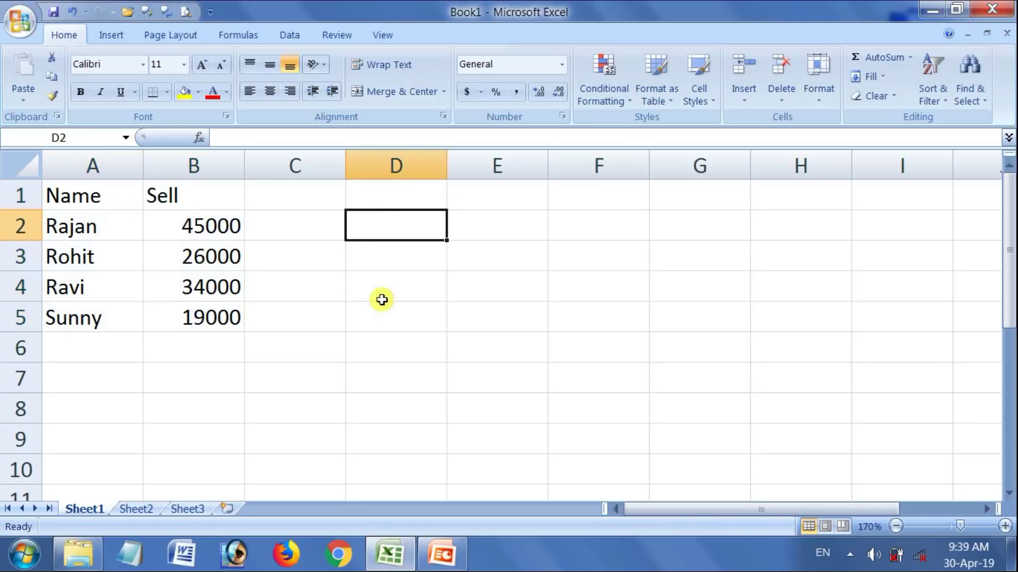
pyautogui.click(428, 286)
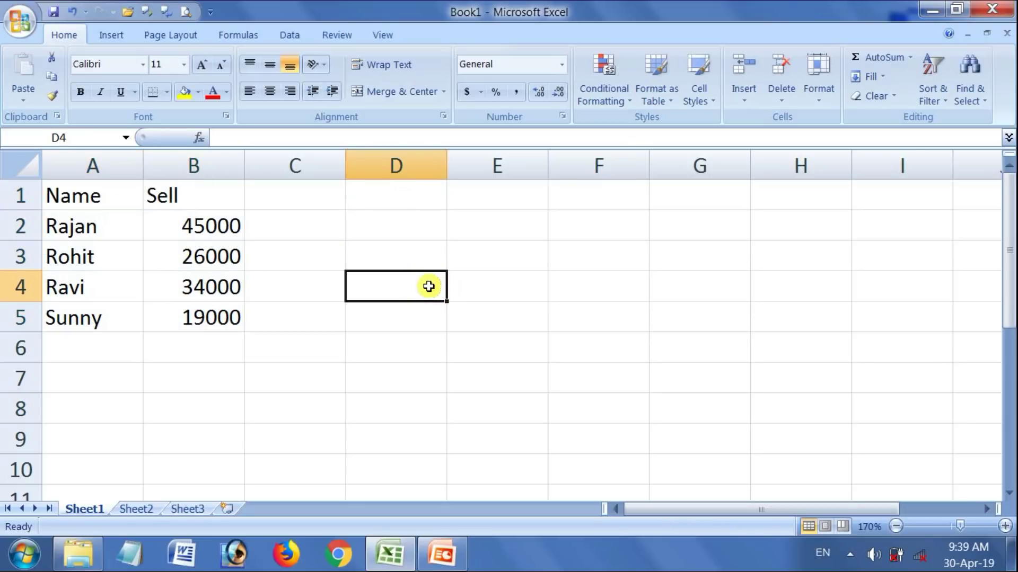
# Enter 1, 2 and 3 into cells D2, D3 and D4.
pyautogui.click(416, 225)
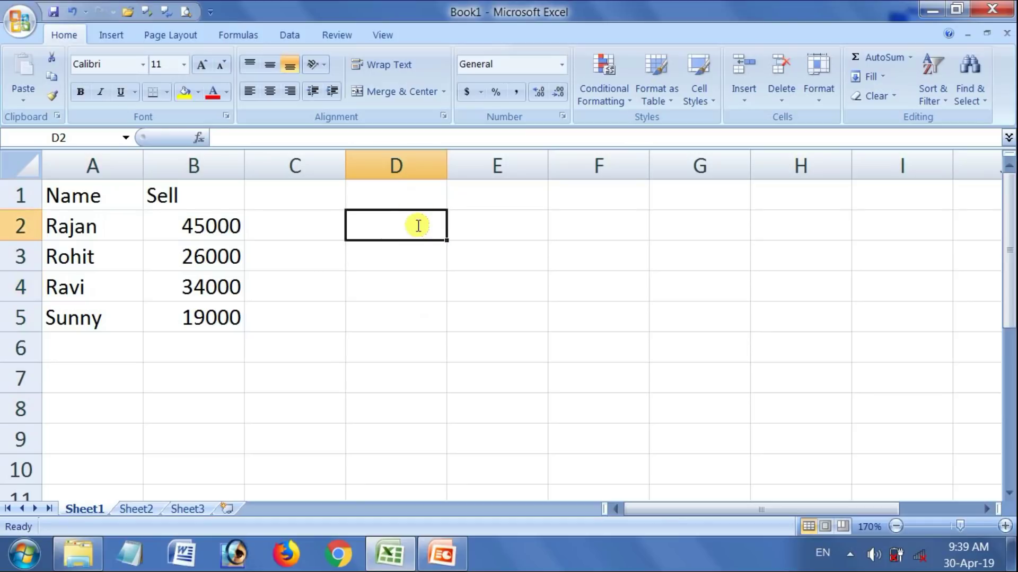
pyautogui.write('1')
pyautogui.press('Return')
pyautogui.write('2')
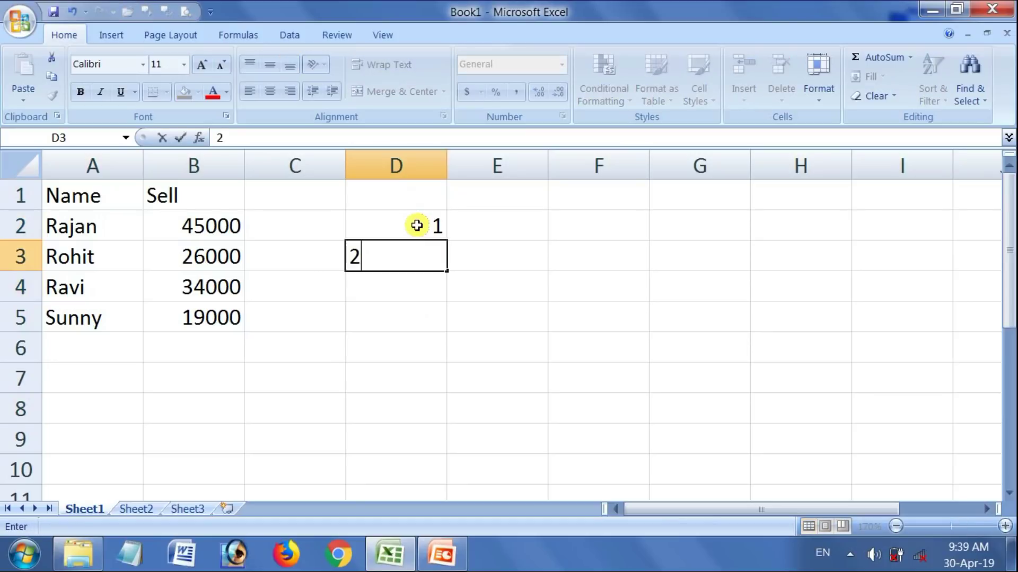
pyautogui.press('Return')
pyautogui.write('3')
pyautogui.press('Return')
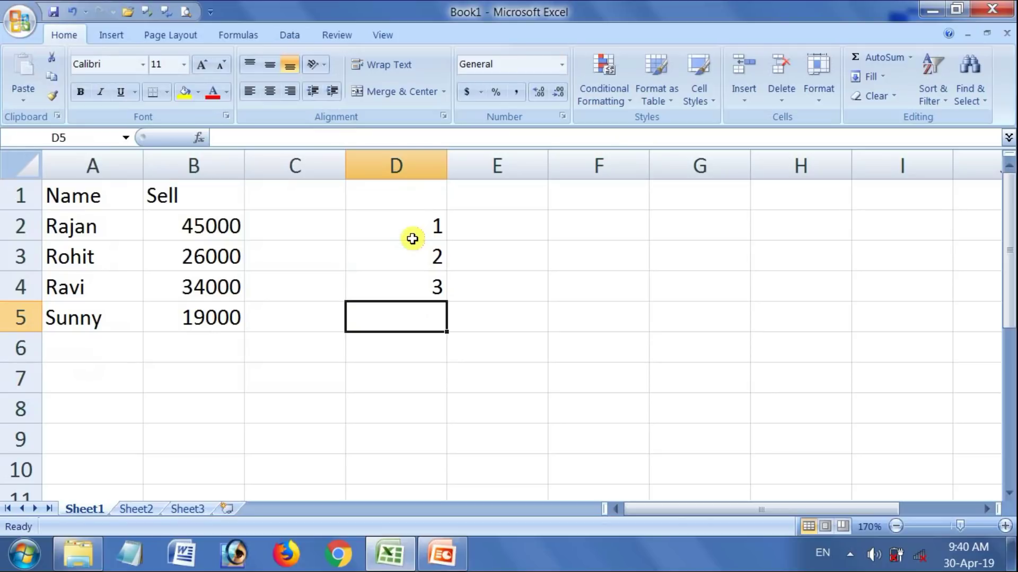
# Select the A1:B5 data, deselect it, and show the Office menu's recent documents list.
pyautogui.click(26, 24)
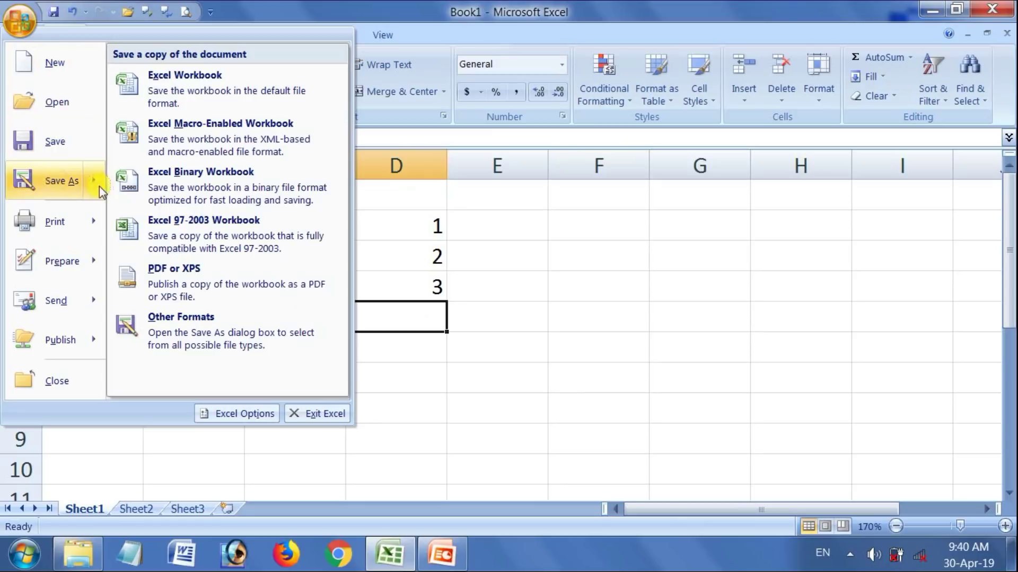
pyautogui.moveTo(61, 180)
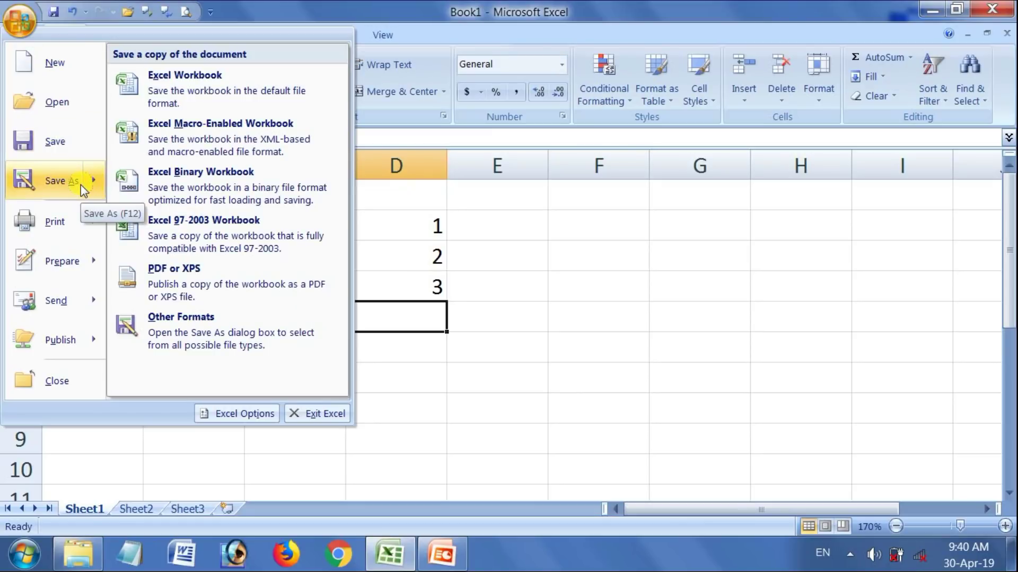
pyautogui.click(420, 258)
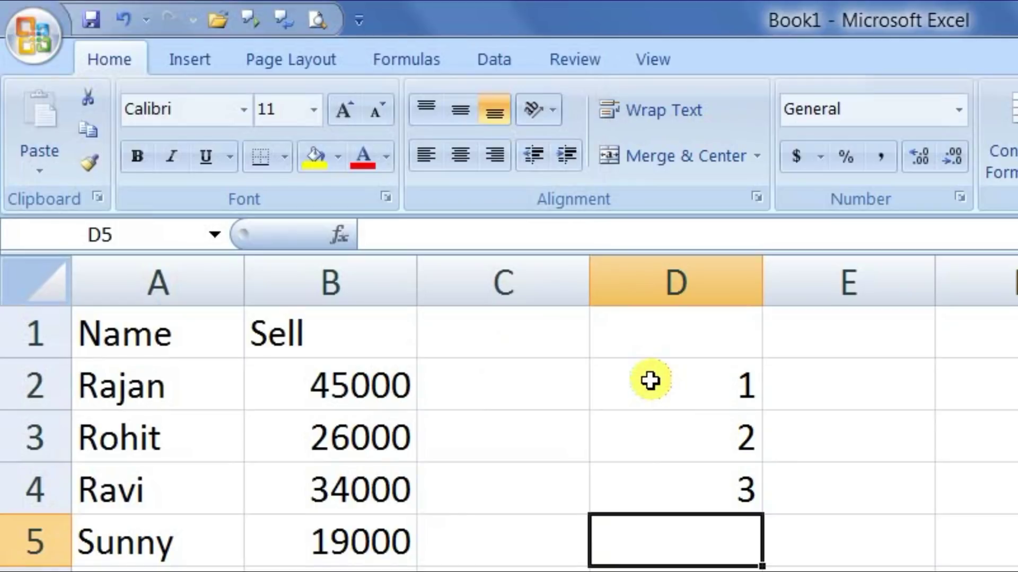
pyautogui.moveTo(144, 336); pyautogui.dragTo(392, 565)
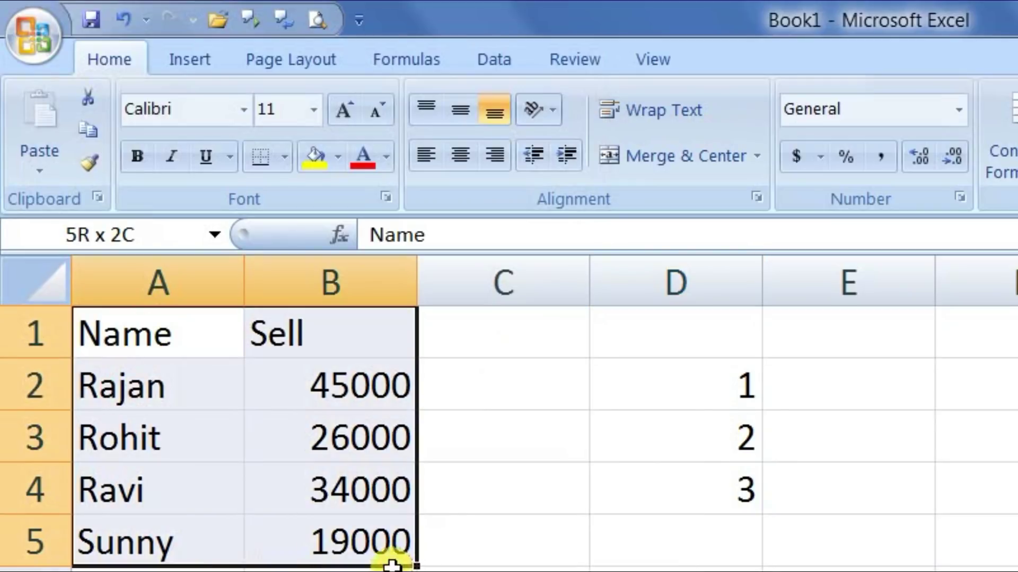
pyautogui.click(563, 525)
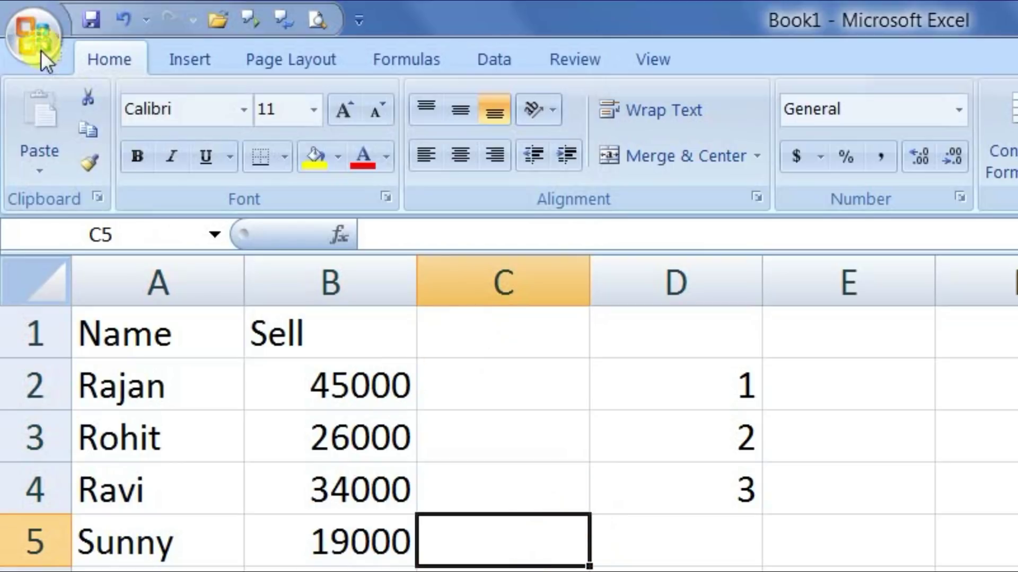
pyautogui.click(20, 34)
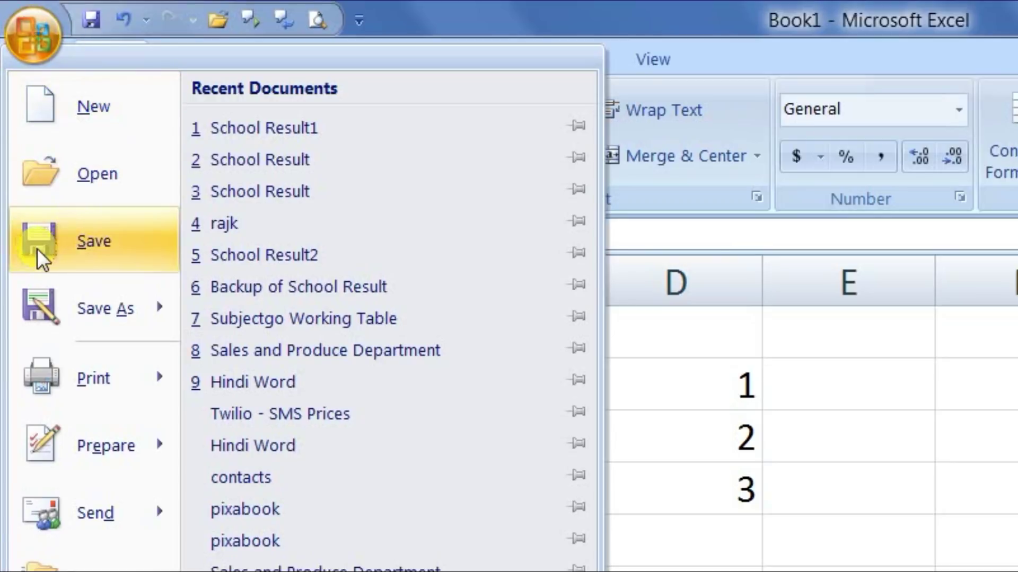
# Start saving the workbook and choose the Desktop as the save location.
pyautogui.click(100, 246)
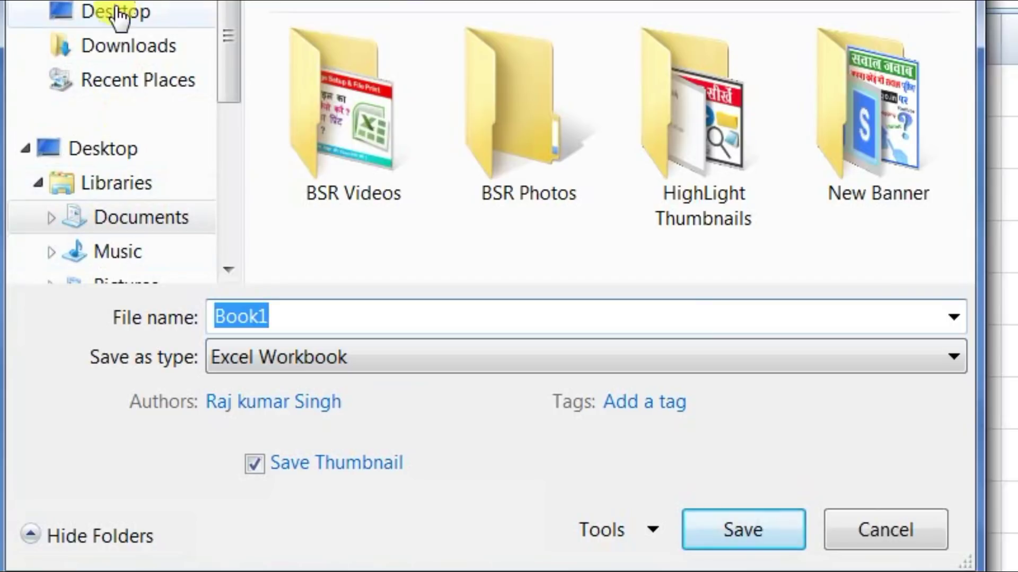
pyautogui.moveTo(226, 90); pyautogui.dragTo(222, 208)
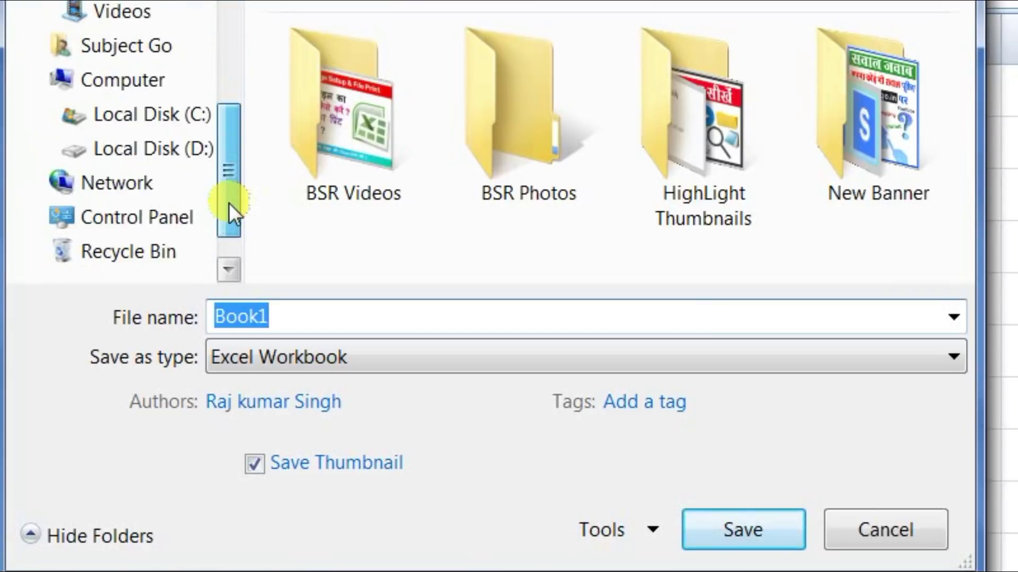
pyautogui.moveTo(240, 165); pyautogui.dragTo(243, 106)
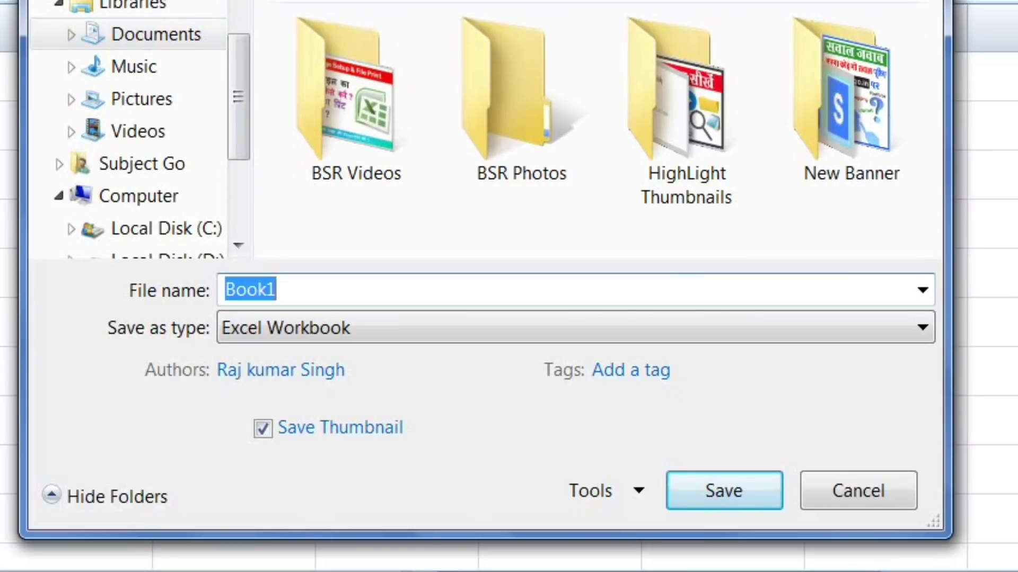
pyautogui.click(111, 3)
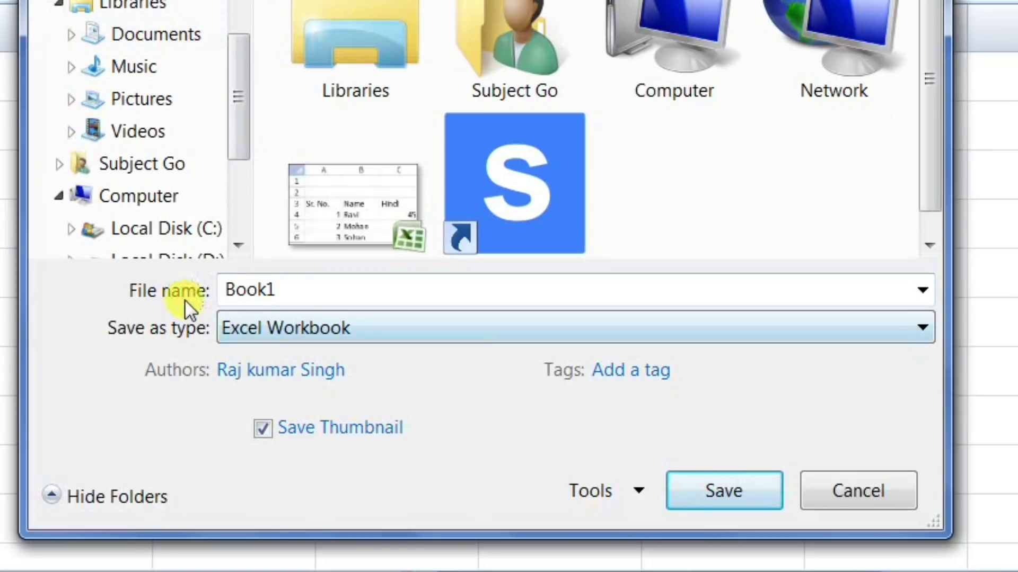
# Replace the file name Book1 with Product and show the Tools save options.
pyautogui.doubleClick(301, 291)
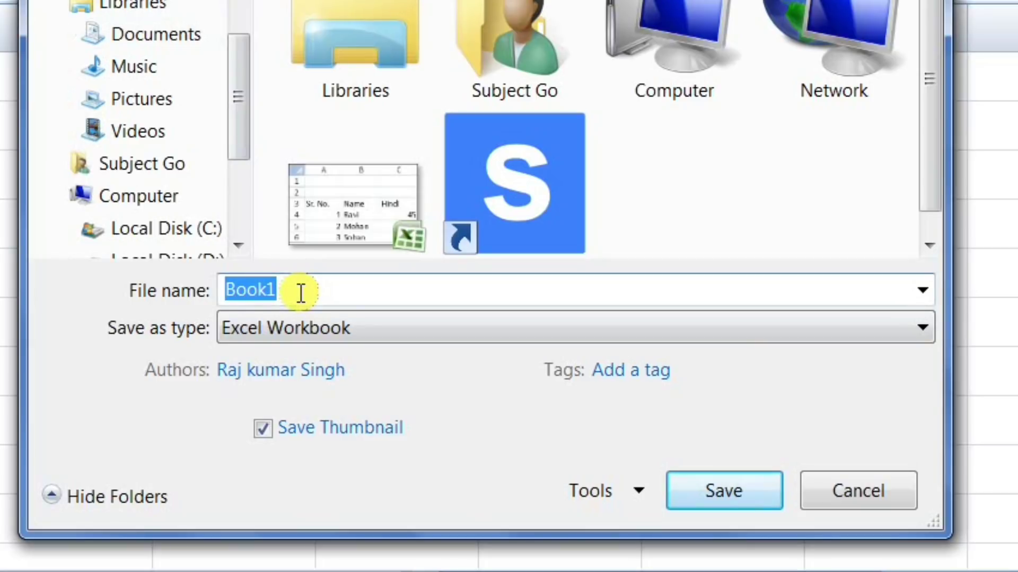
pyautogui.write('S')
pyautogui.press('BackSpace')
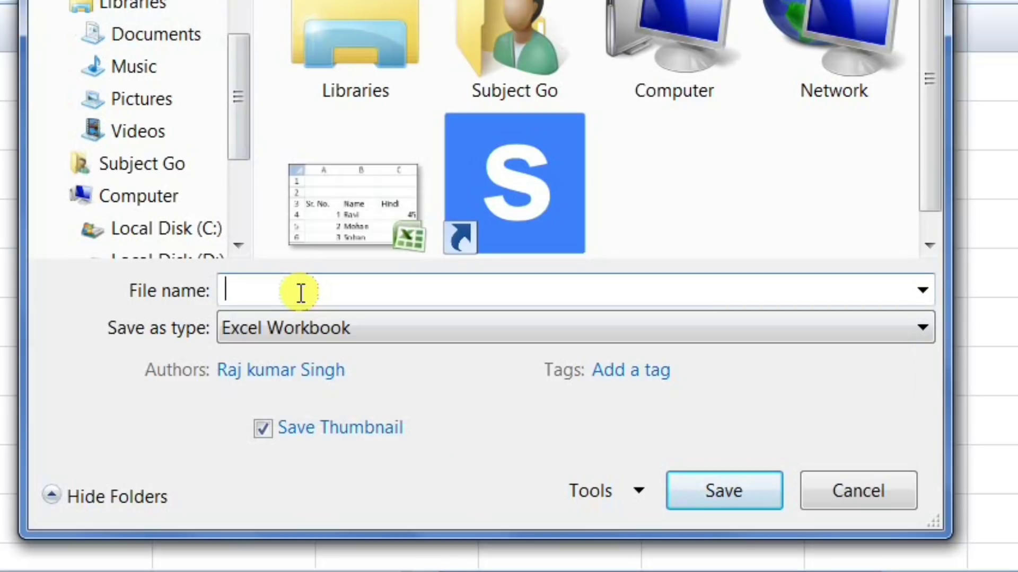
pyautogui.write('Pro')
pyautogui.write('duct')
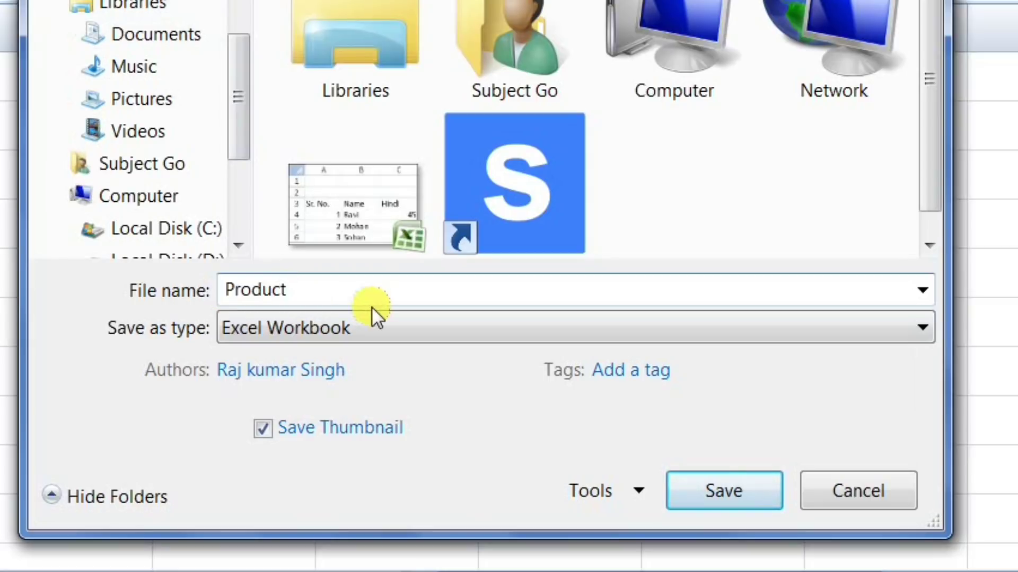
pyautogui.click(618, 494)
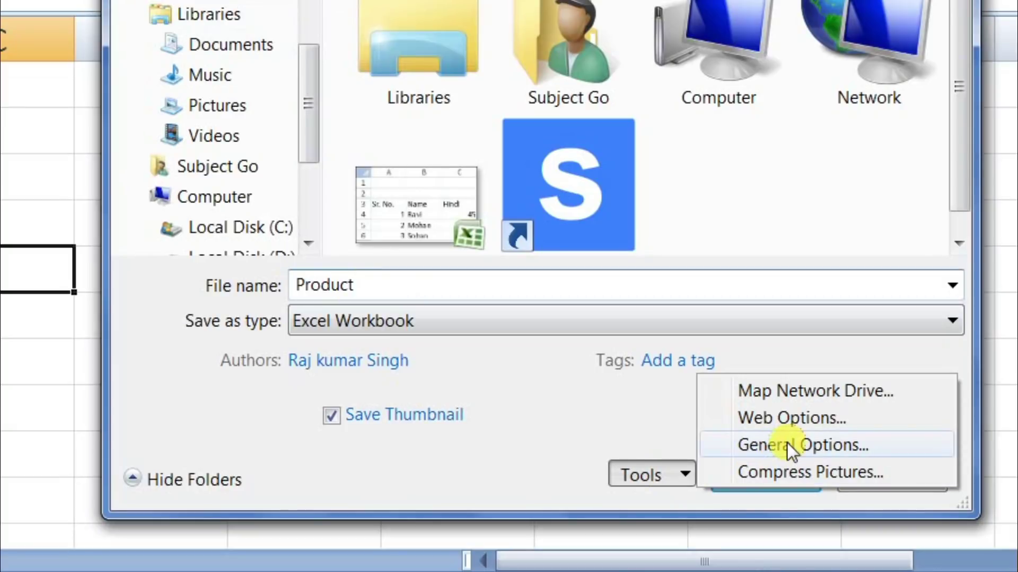
# Tick Always create backup in General Options and save the workbook as Product.
pyautogui.click(786, 442)
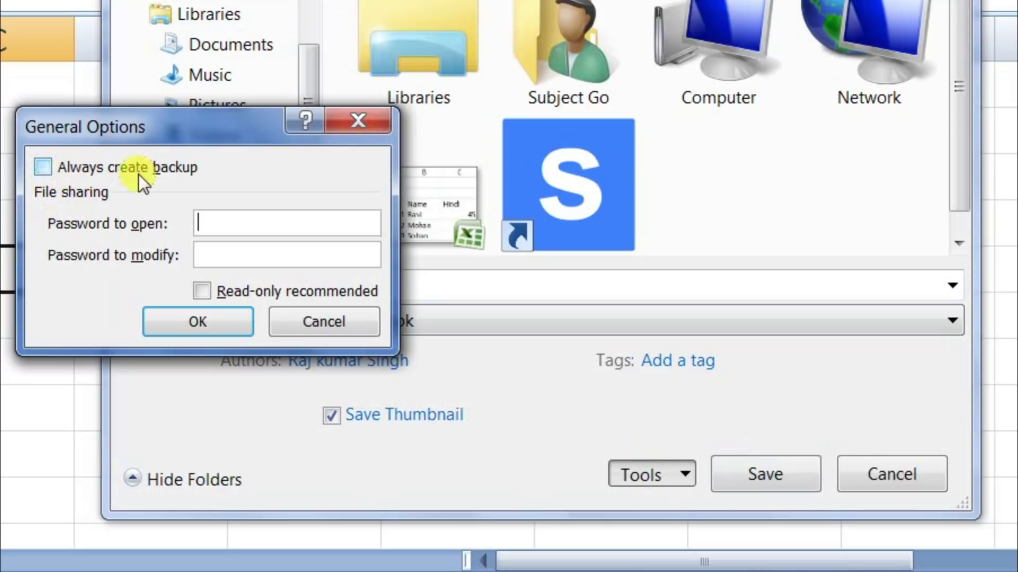
pyautogui.click(42, 168)
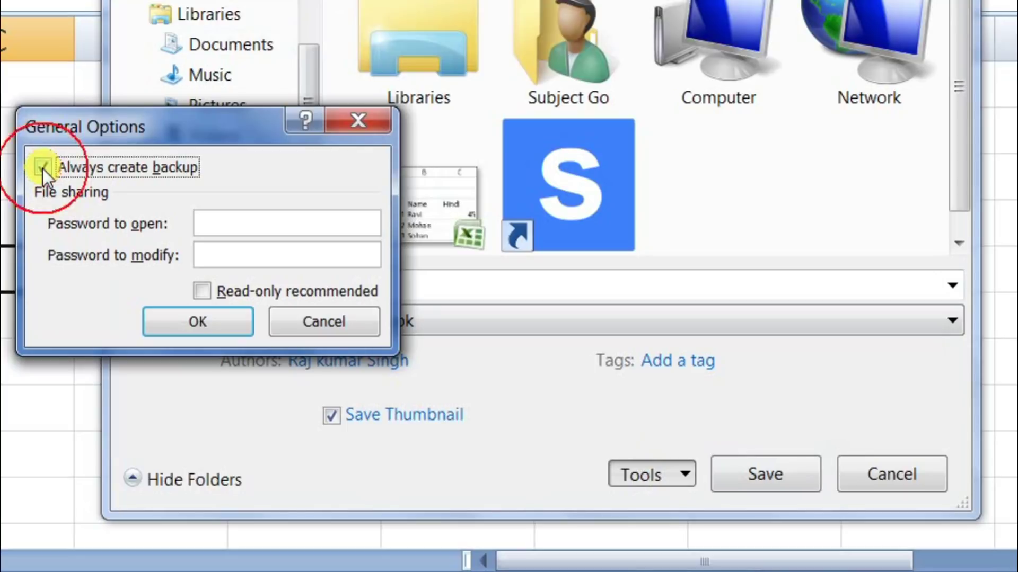
pyautogui.click(205, 316)
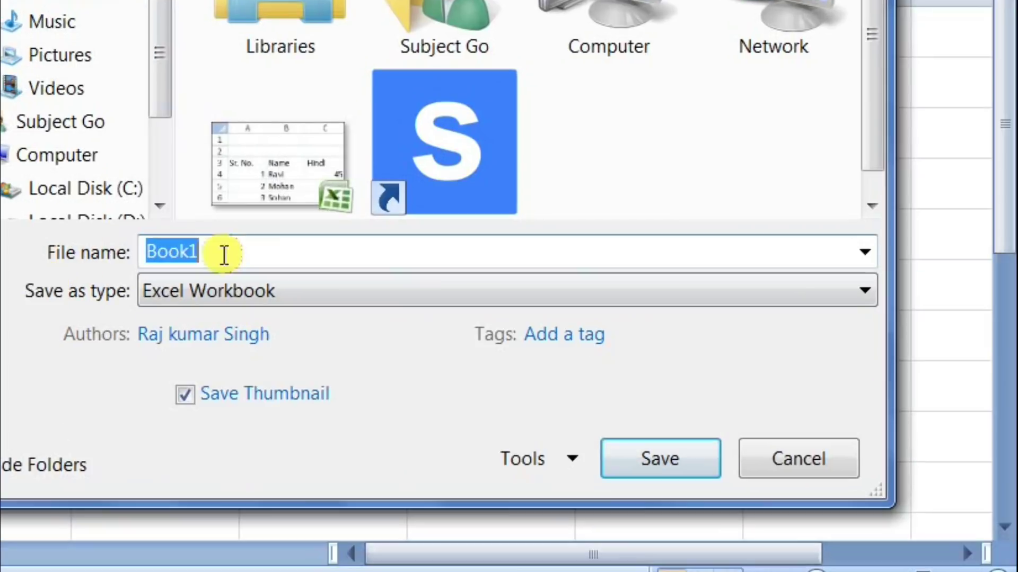
pyautogui.click(663, 459)
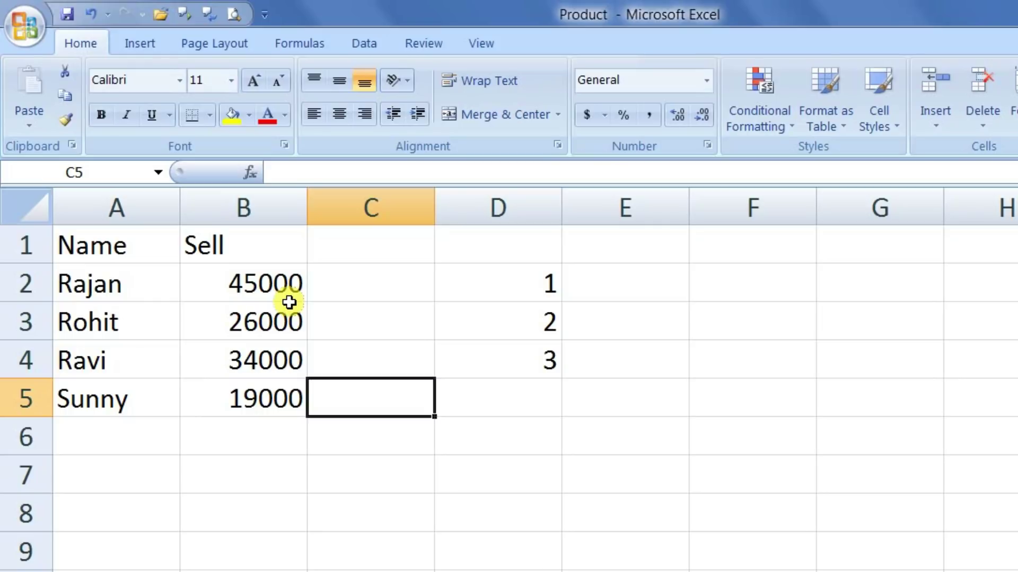
# In Excel Options > Save, set AutoRecover to save every 1 minute and confirm.
pyautogui.click(22, 25)
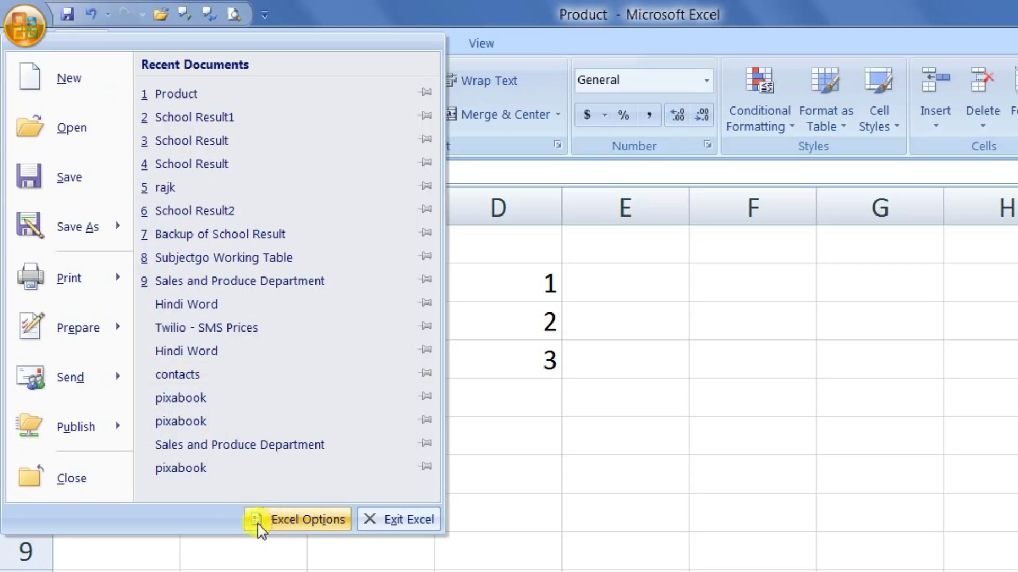
pyautogui.click(306, 522)
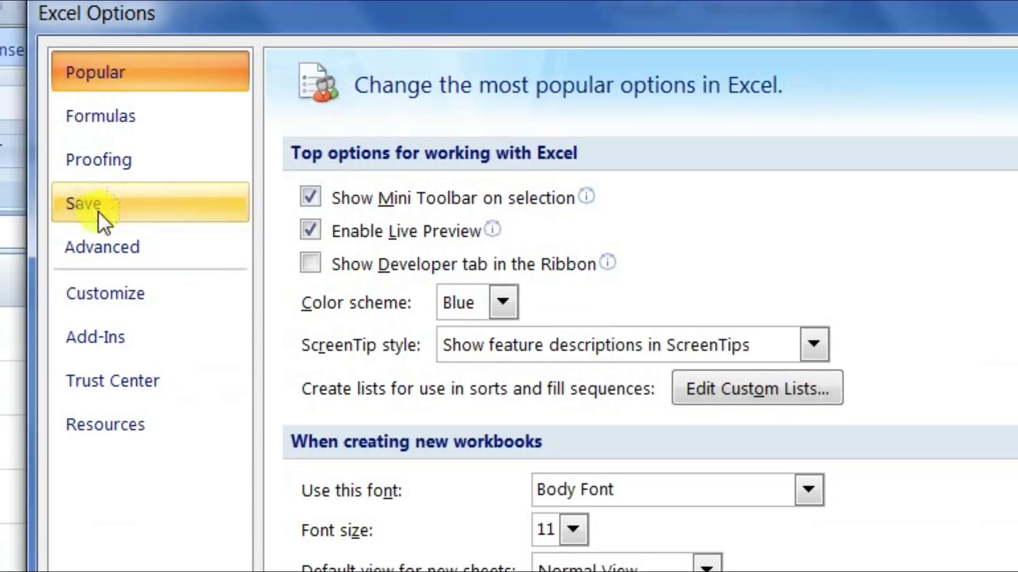
pyautogui.click(143, 204)
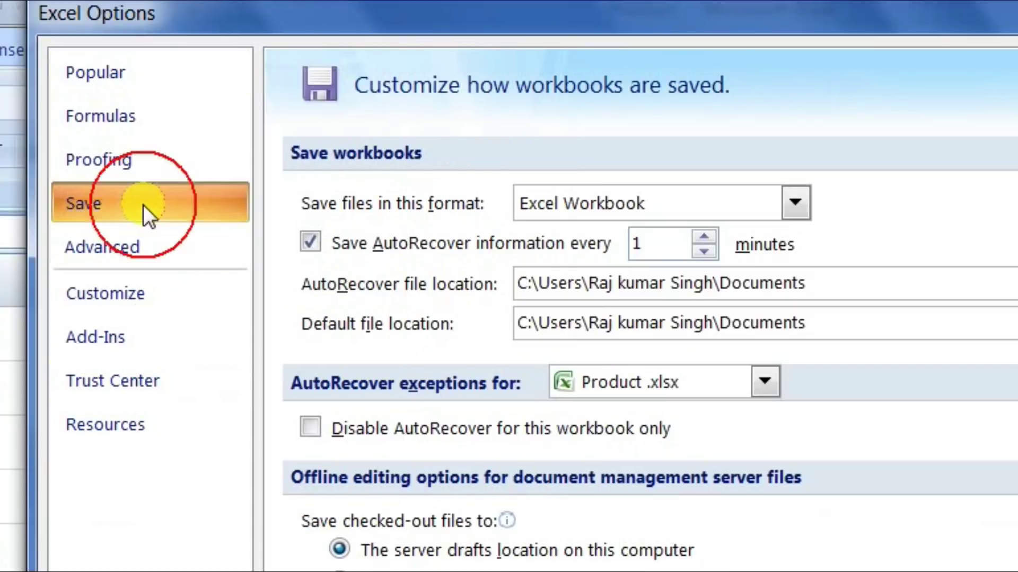
pyautogui.click(311, 242)
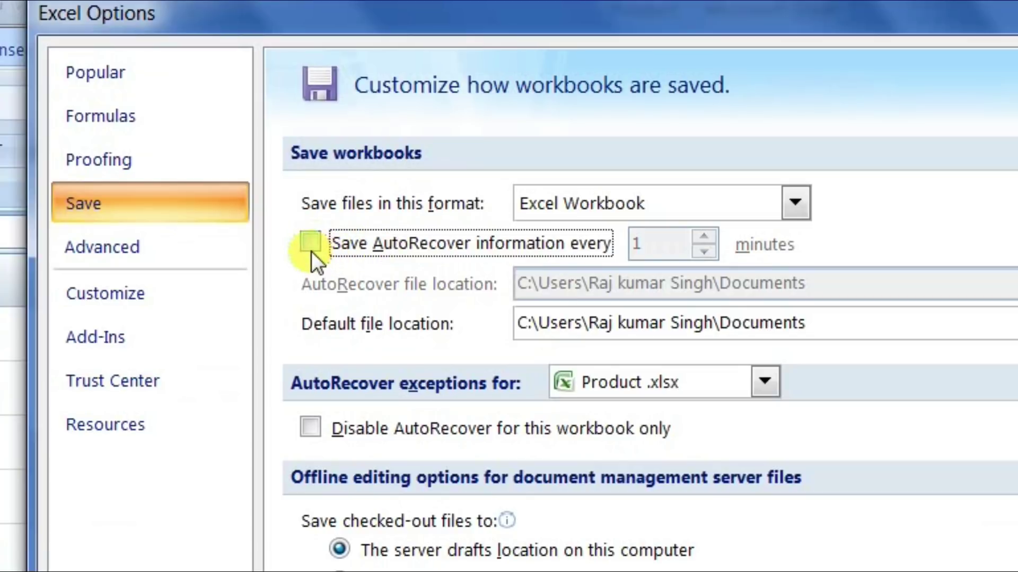
pyautogui.click(309, 244)
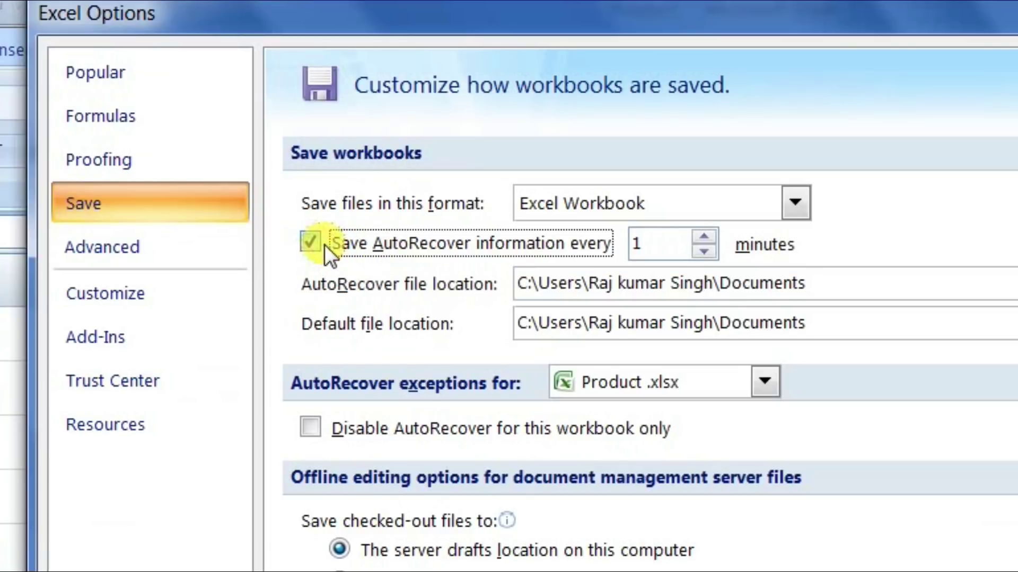
pyautogui.click(655, 245)
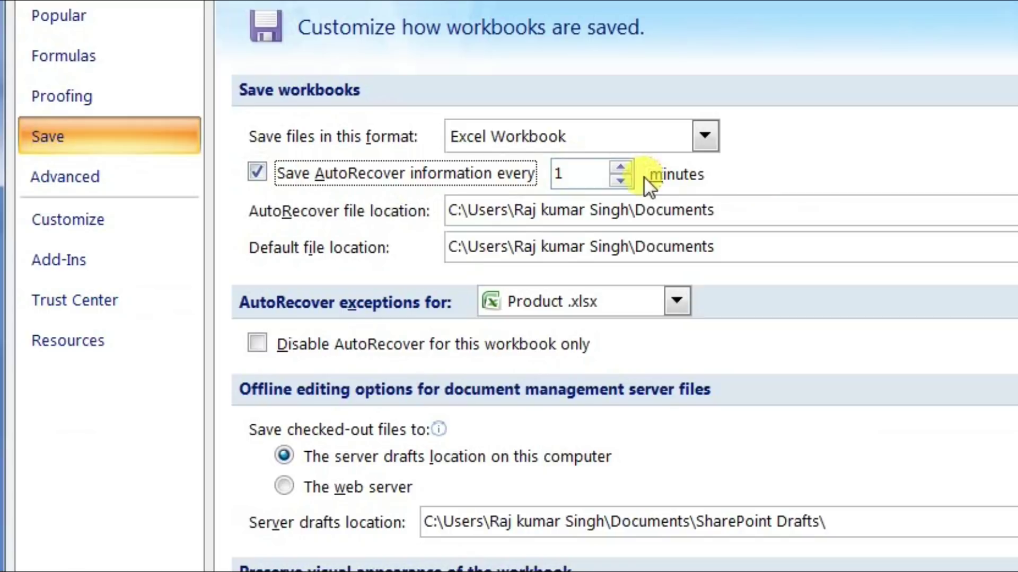
pyautogui.doubleClick(566, 174)
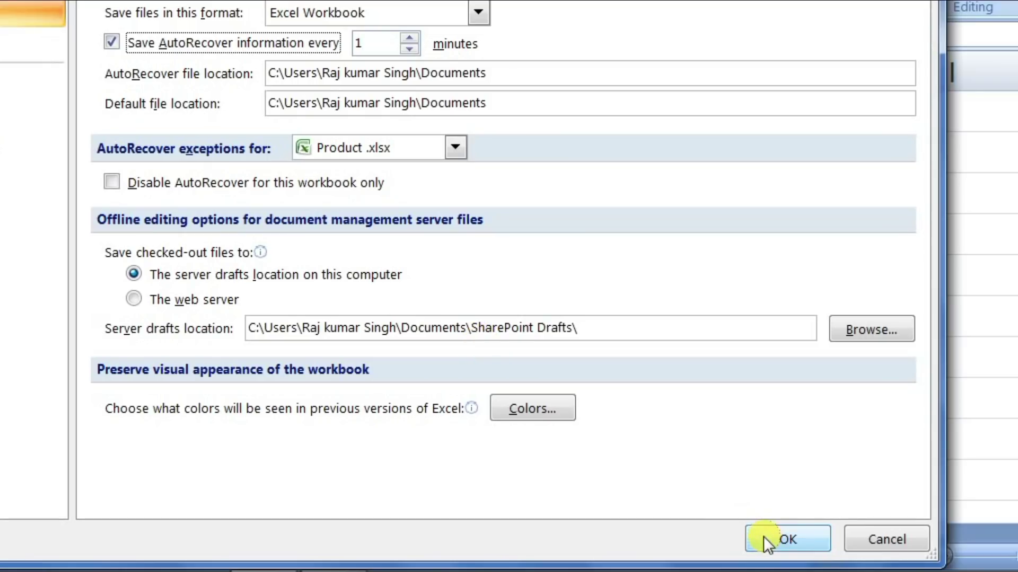
pyautogui.click(765, 538)
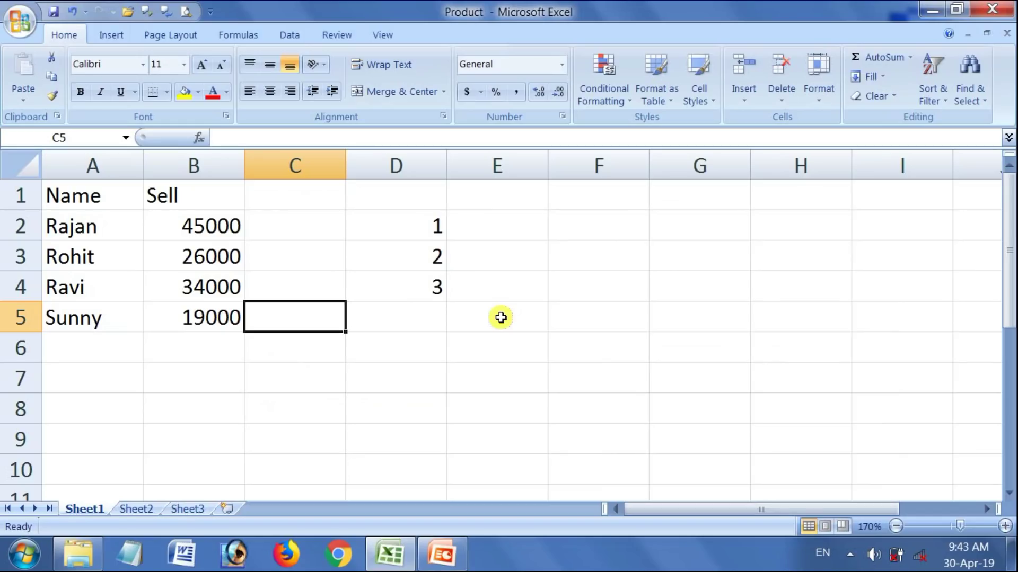
# Enter 45, 16 and 34 into cells F3 to F5, then minimize the workbook.
pyautogui.click(562, 254)
pyautogui.write('45')
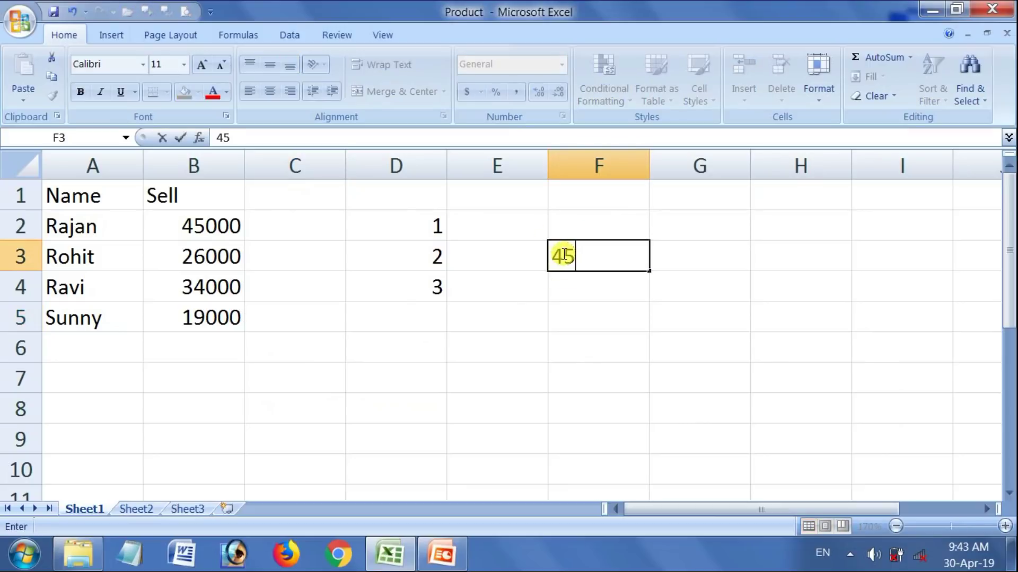
pyautogui.press('Return')
pyautogui.write('16')
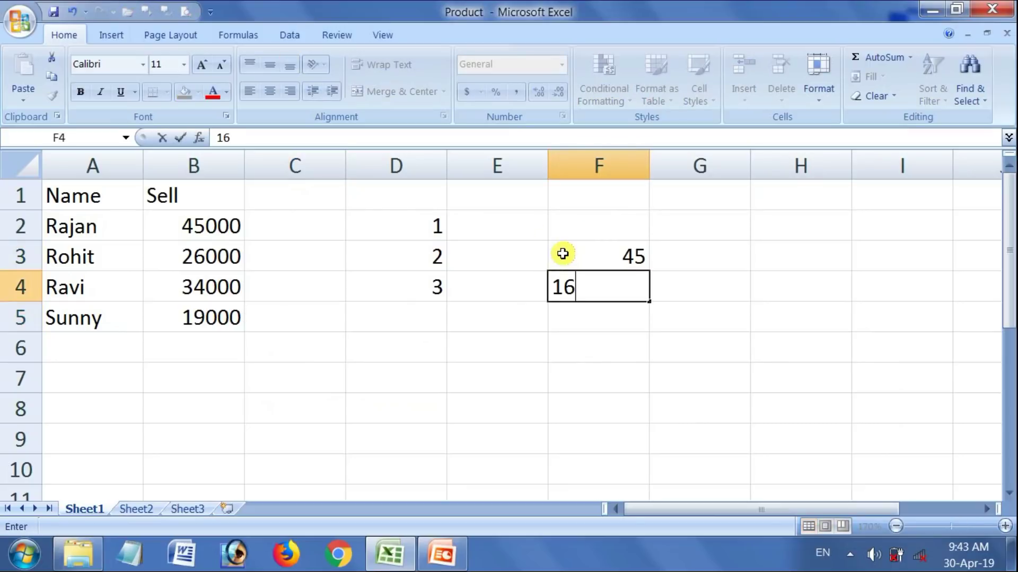
pyautogui.press('Return')
pyautogui.write('34')
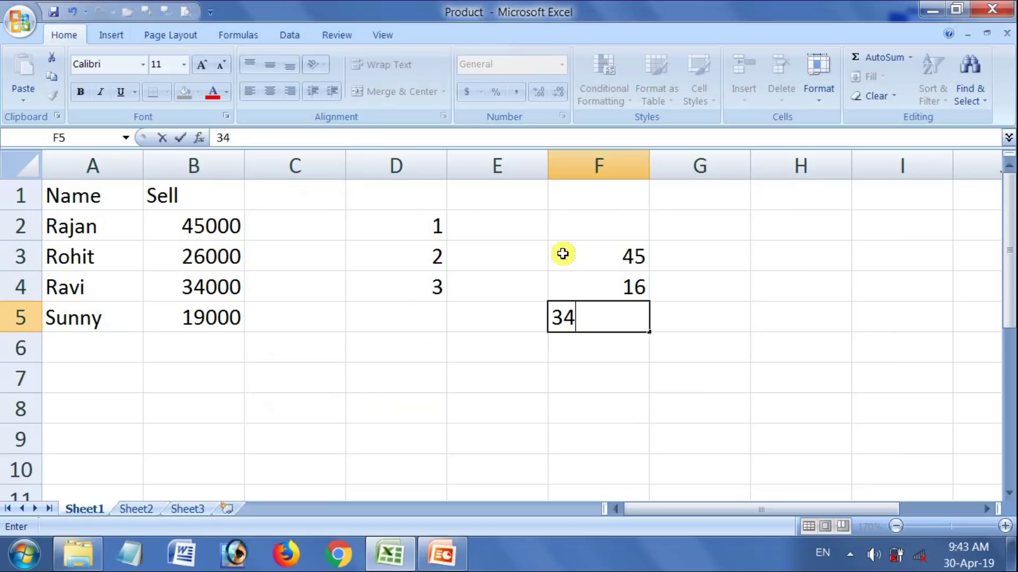
pyautogui.click(725, 307)
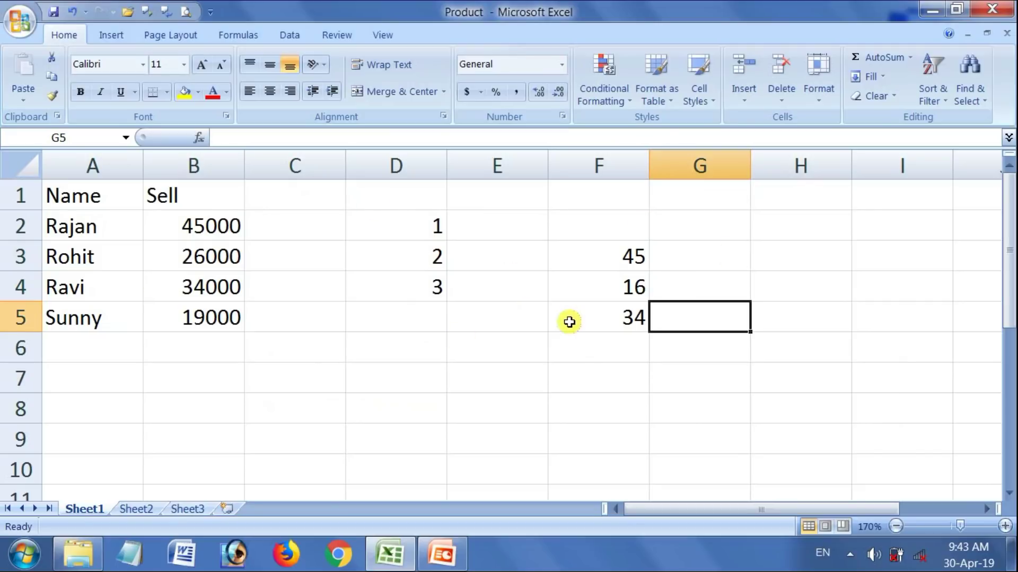
pyautogui.click(933, 11)
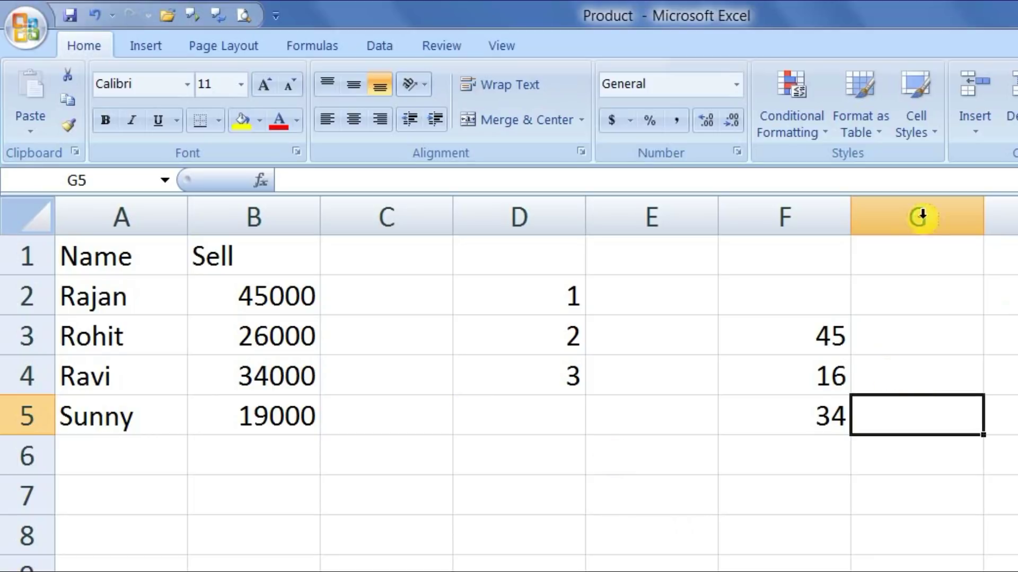
# Close the Product workbook and answer Yes to saving the changes.
pyautogui.click(21, 29)
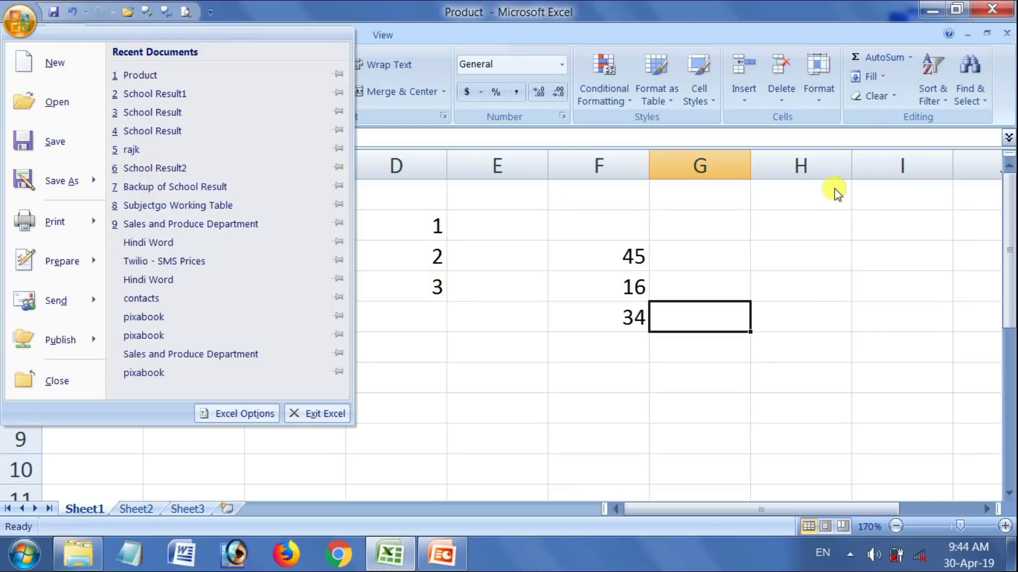
pyautogui.click(861, 173)
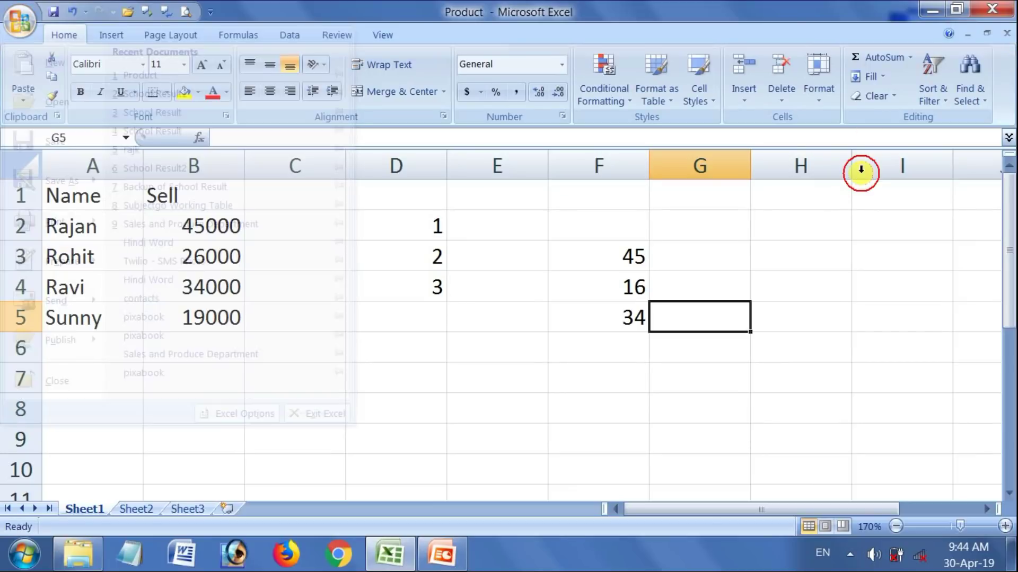
pyautogui.click(992, 12)
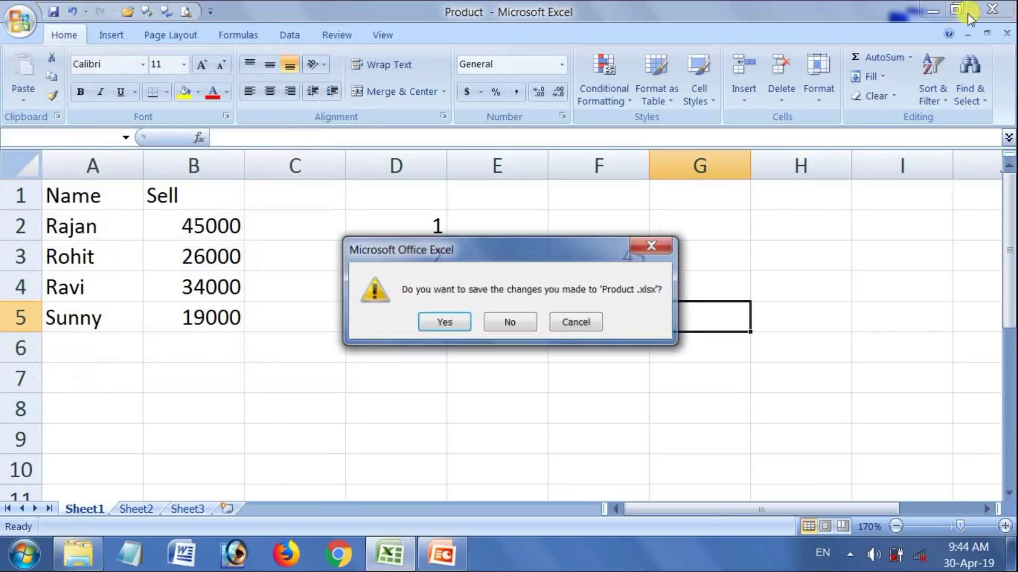
pyautogui.moveTo(532, 255); pyautogui.dragTo(521, 225)
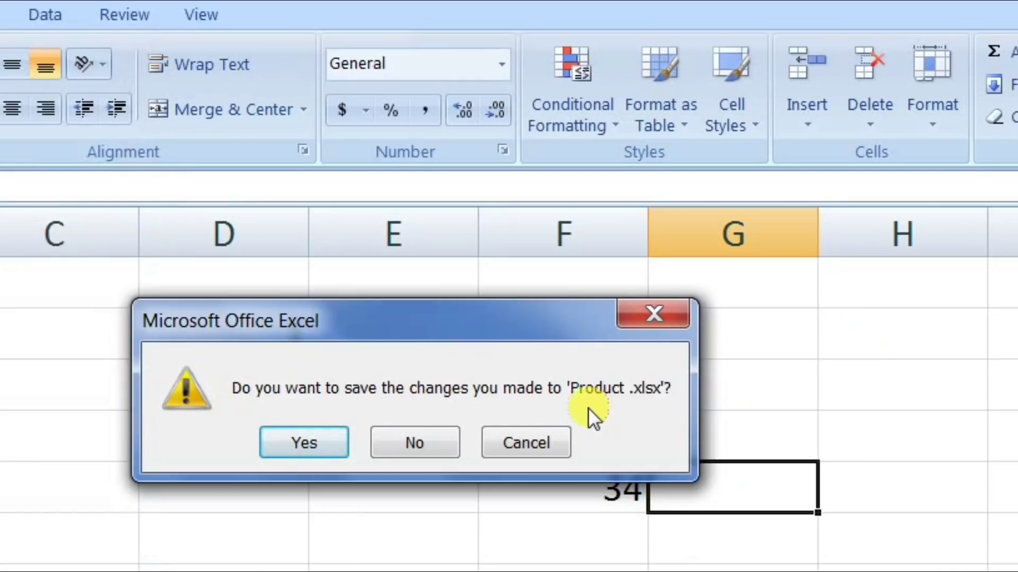
pyautogui.click(428, 439)
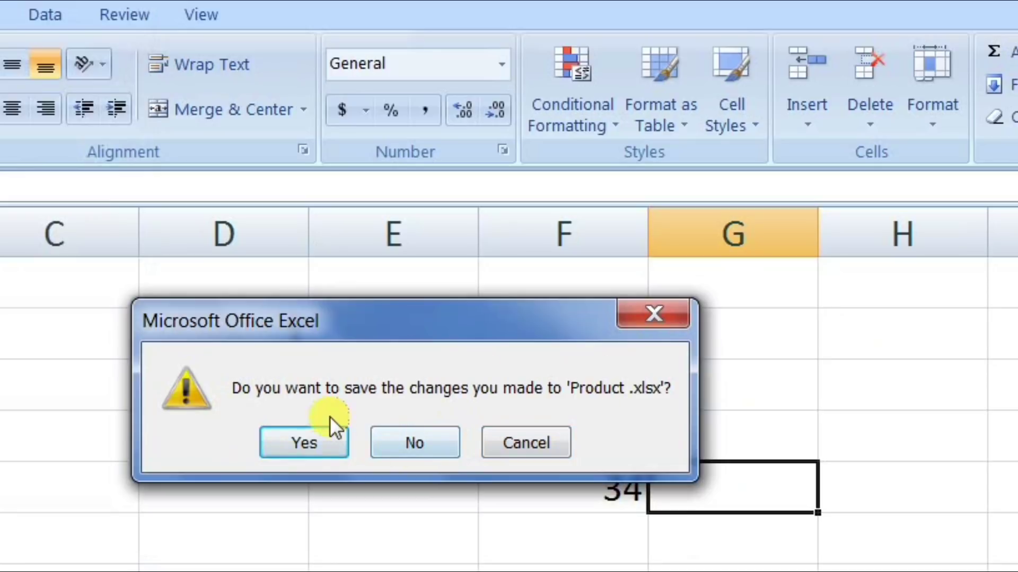
pyautogui.click(308, 443)
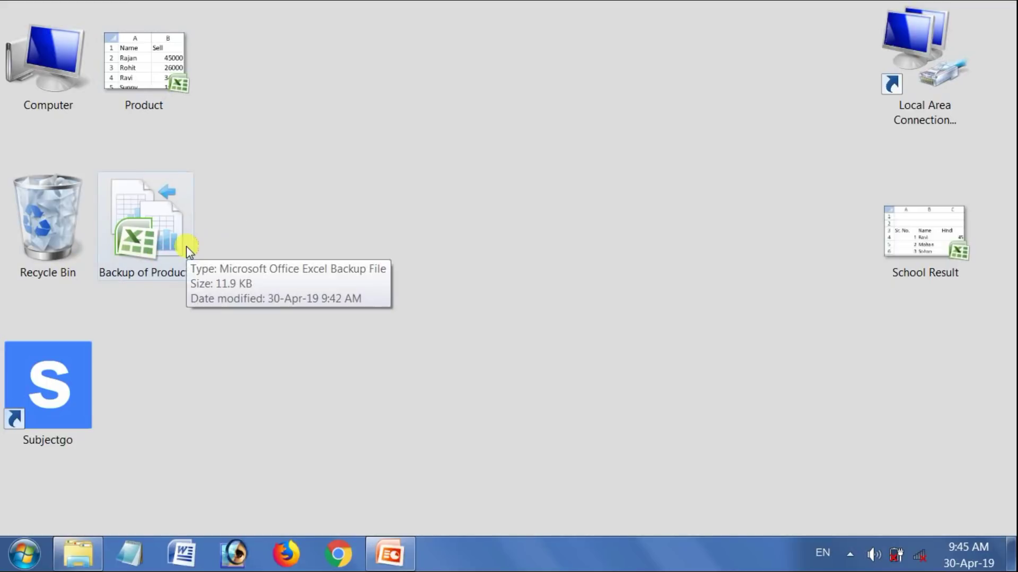
pyautogui.moveTo(146, 219)
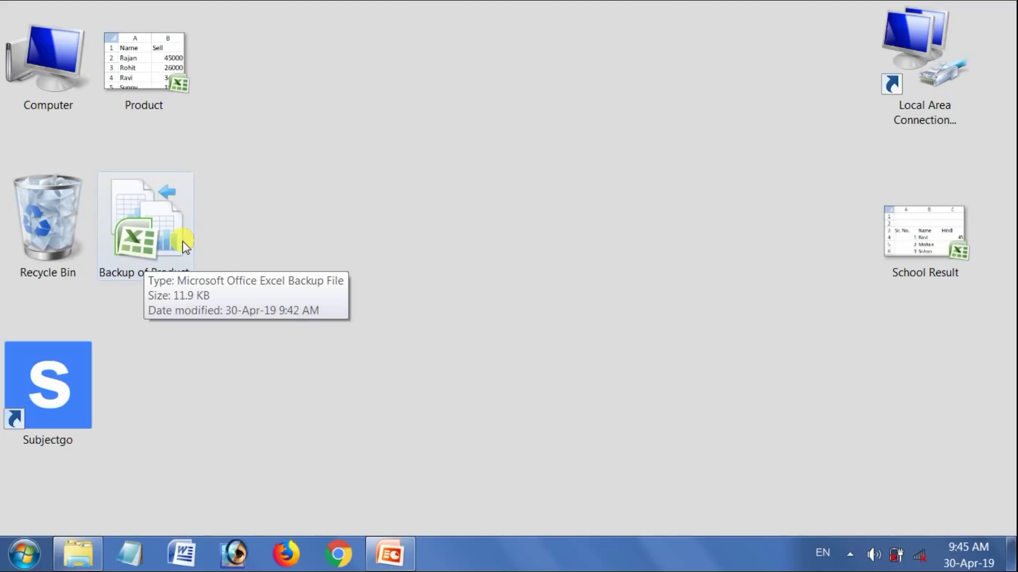
# Reopen the Product workbook from the desktop and maximize its Excel window.
pyautogui.click(170, 78)
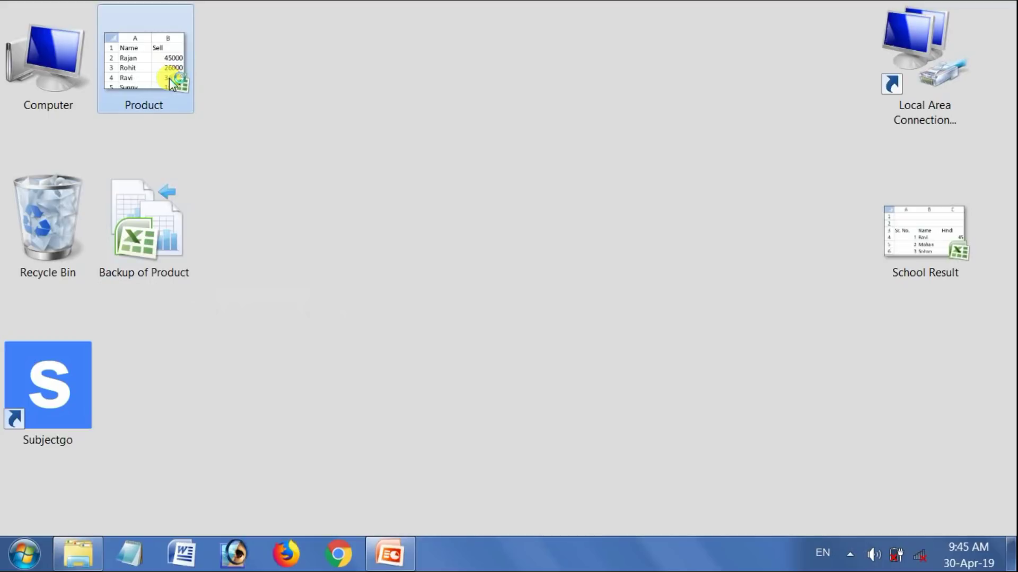
pyautogui.doubleClick(170, 78)
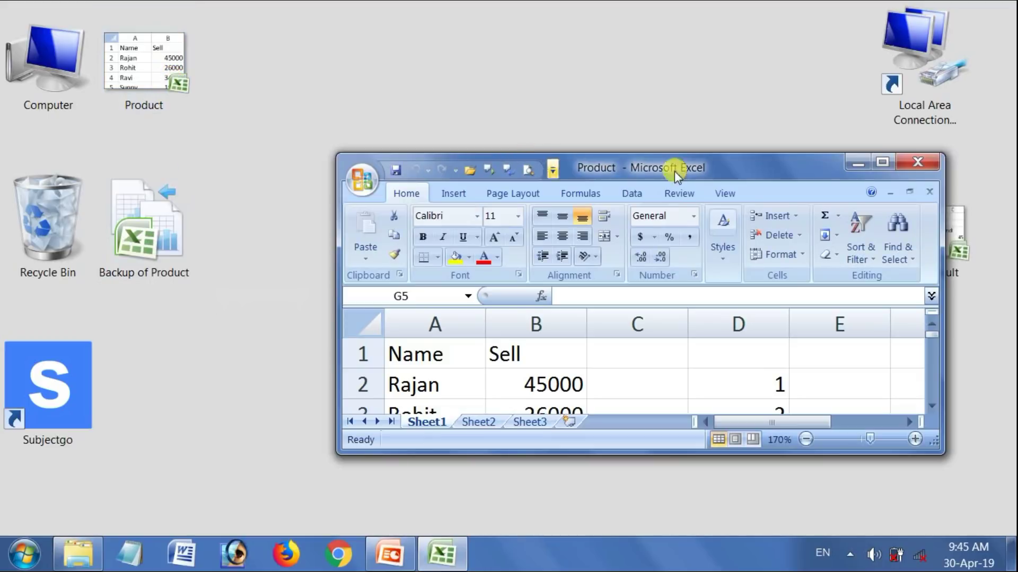
pyautogui.click(881, 163)
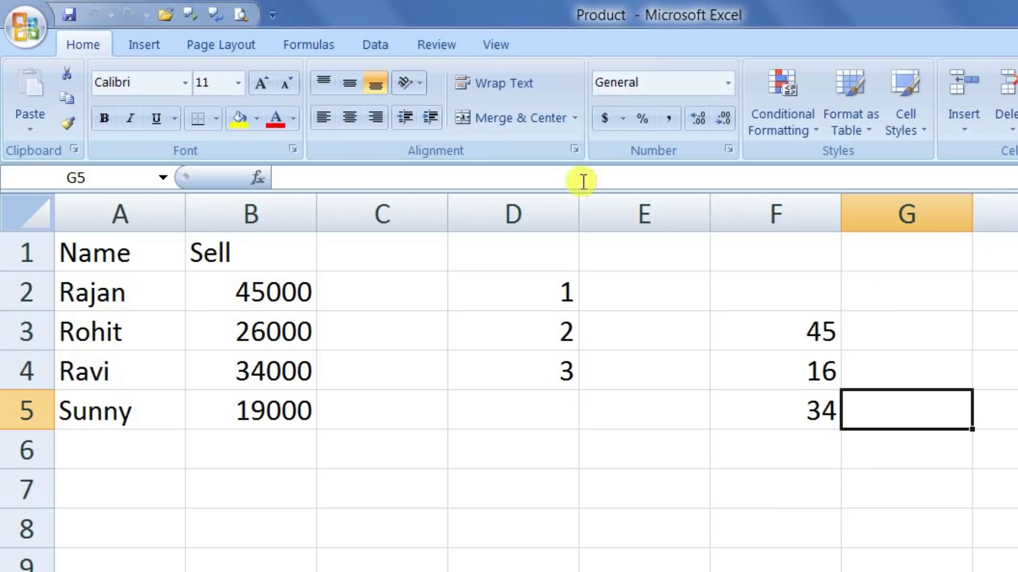
pyautogui.click(27, 34)
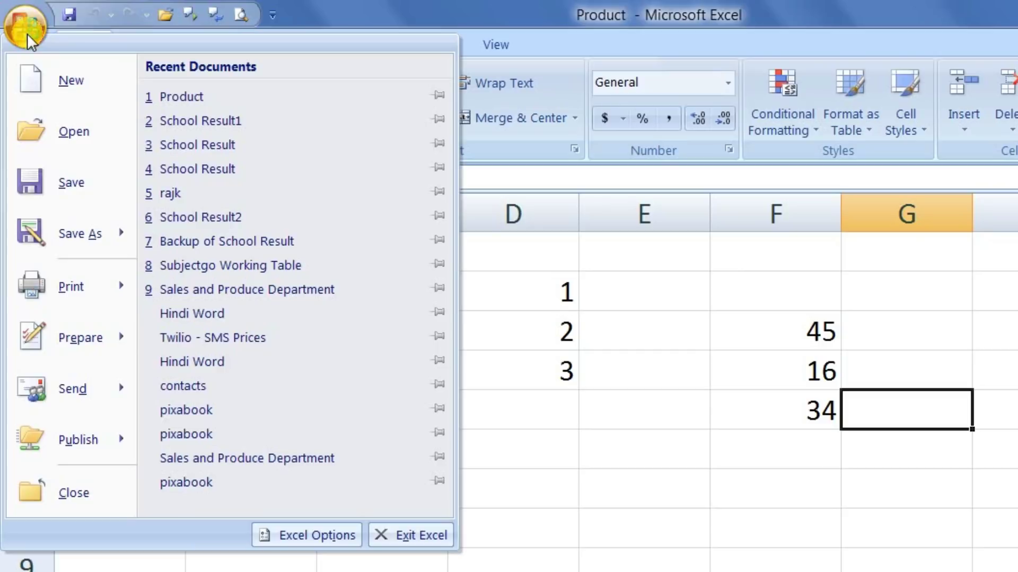
pyautogui.click(297, 539)
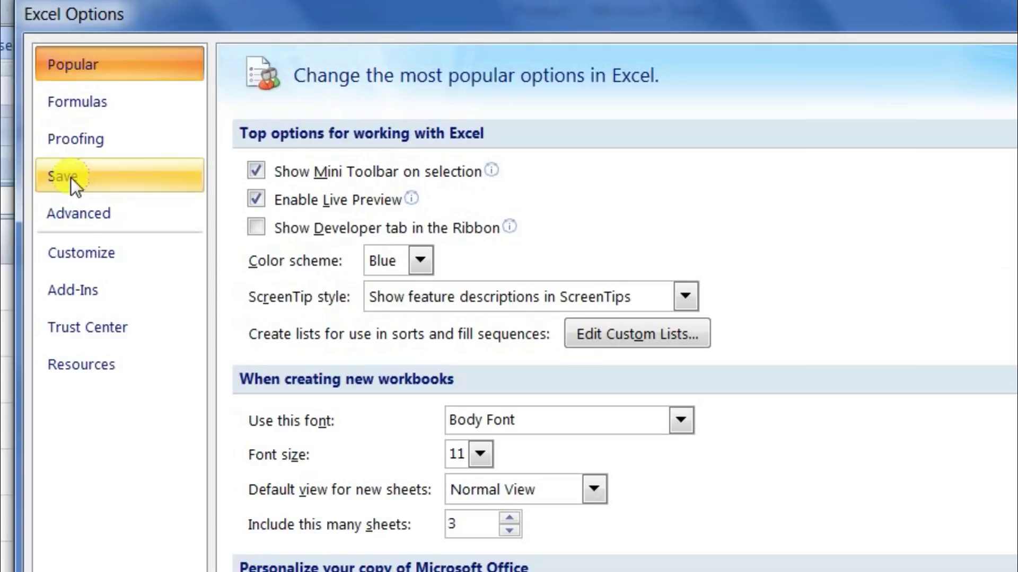
pyautogui.click(71, 177)
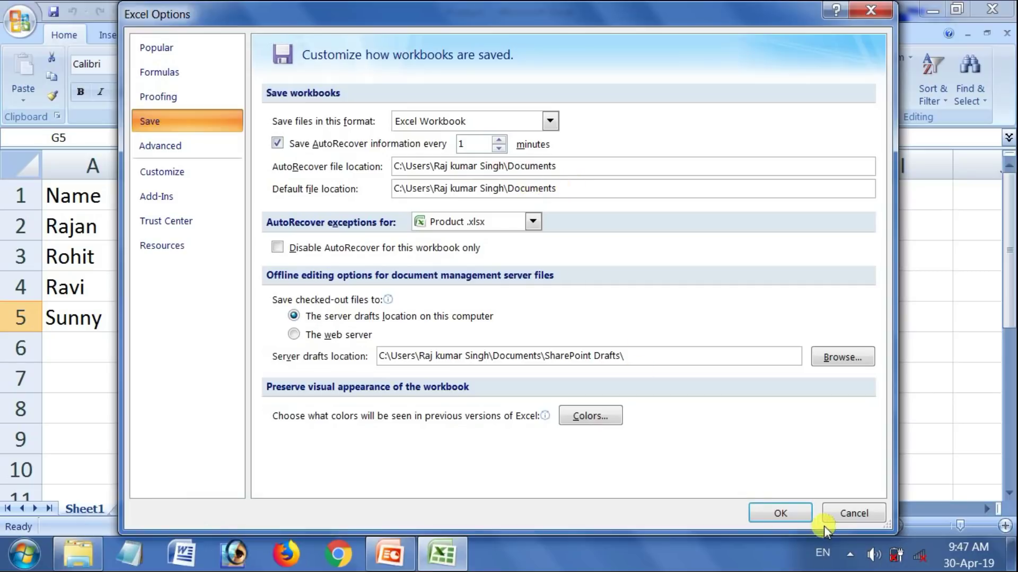
pyautogui.click(849, 513)
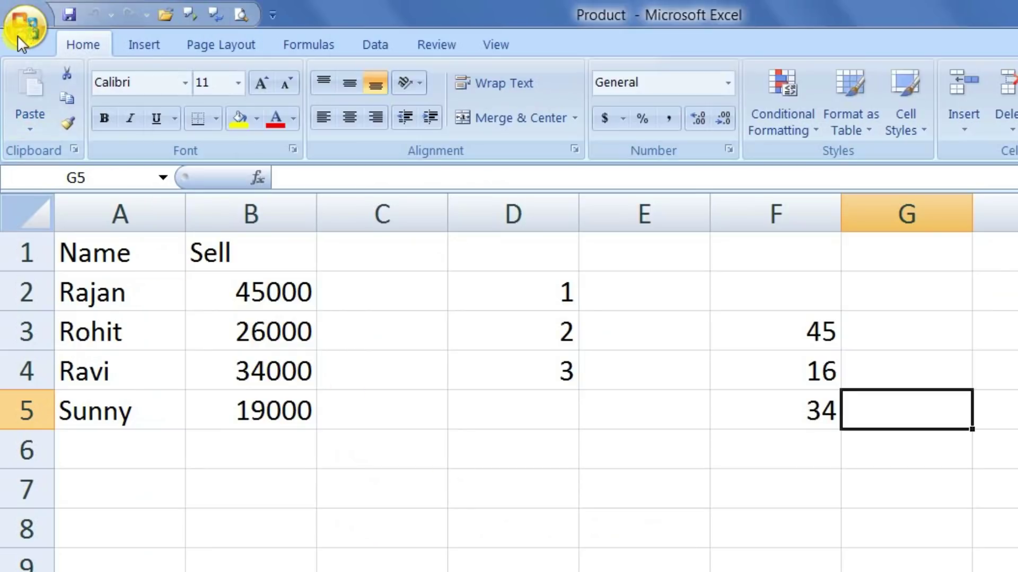
# Start Save As and browse from Local Disk (D:) to the Documents library.
pyautogui.click(18, 37)
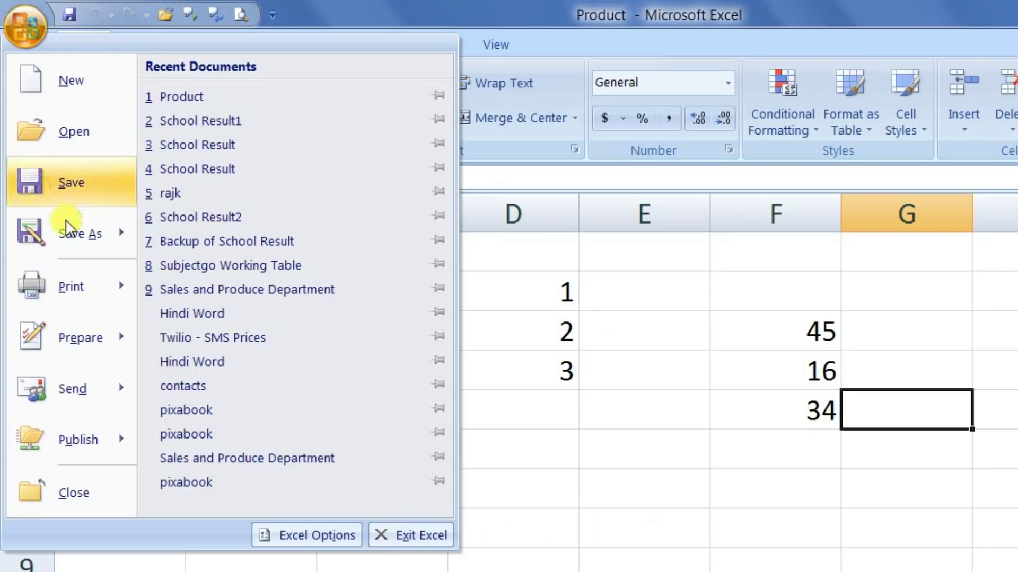
pyautogui.moveTo(80, 233)
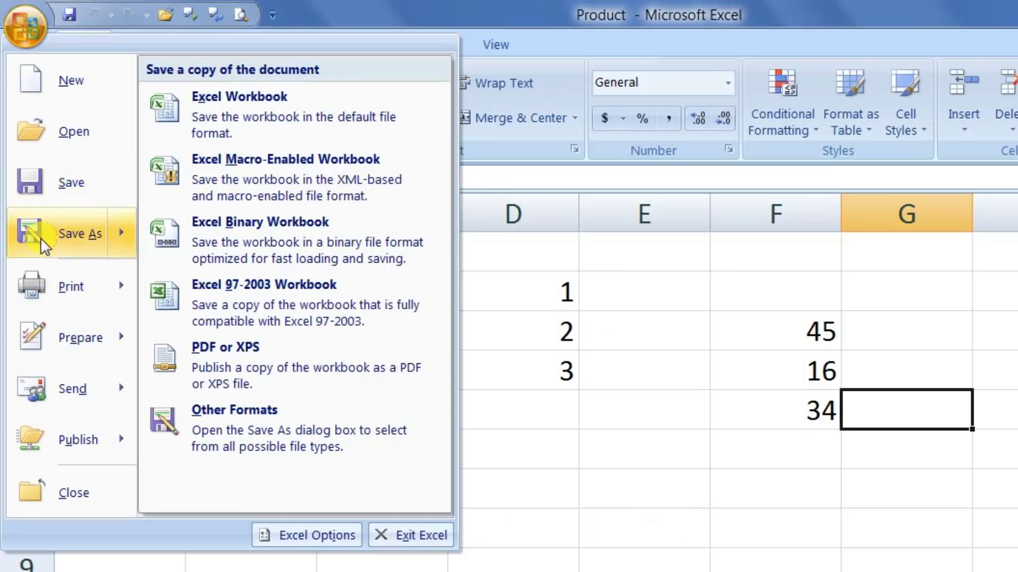
pyautogui.click(71, 234)
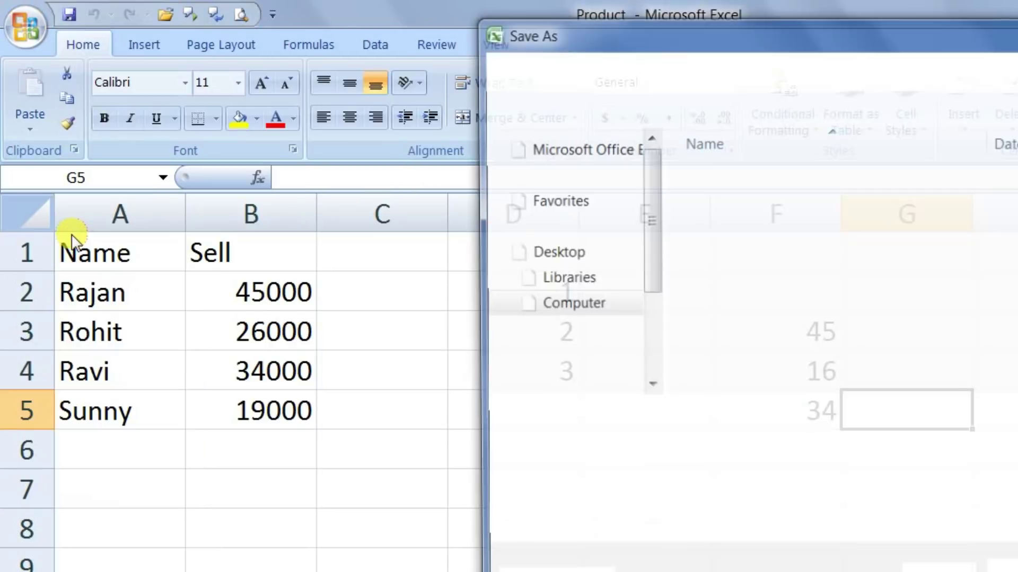
pyautogui.scroll(-3, 320, 229)
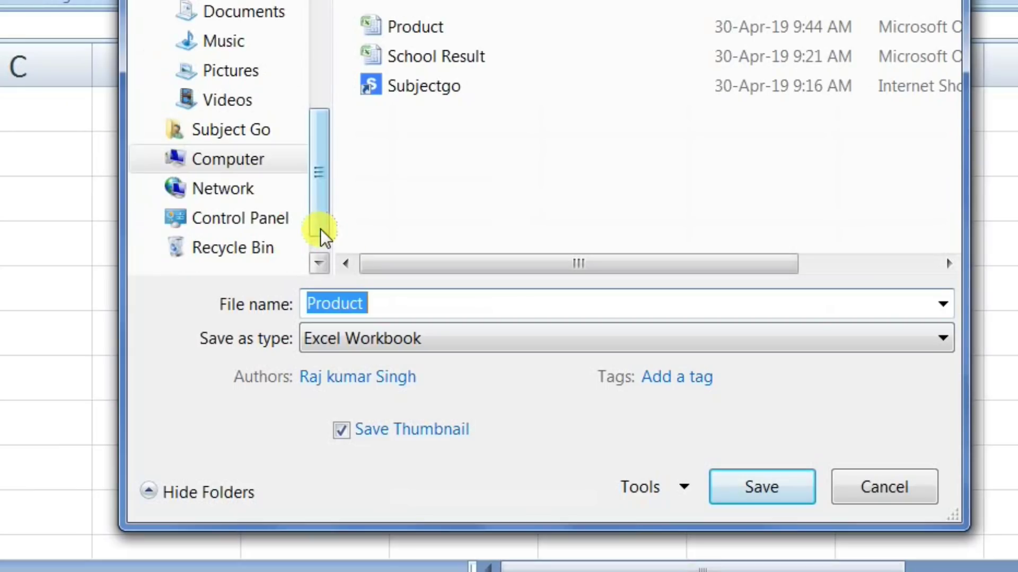
pyautogui.click(245, 171)
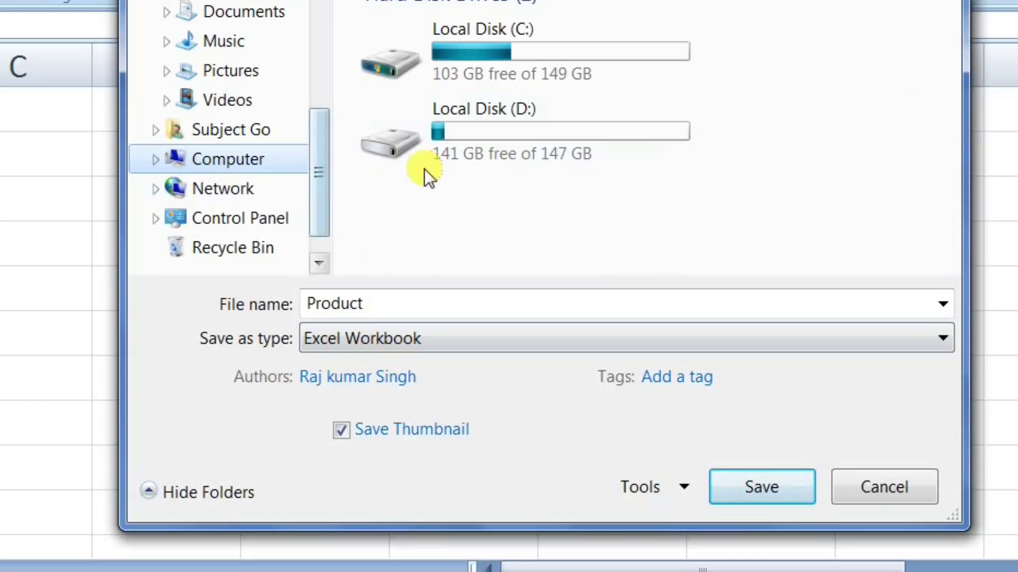
pyautogui.doubleClick(462, 146)
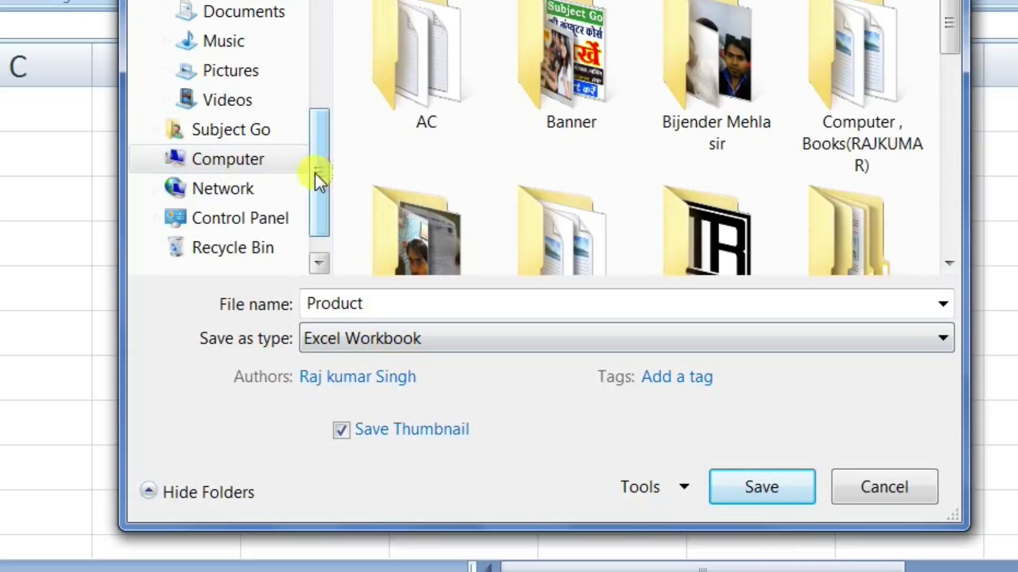
pyautogui.click(236, 12)
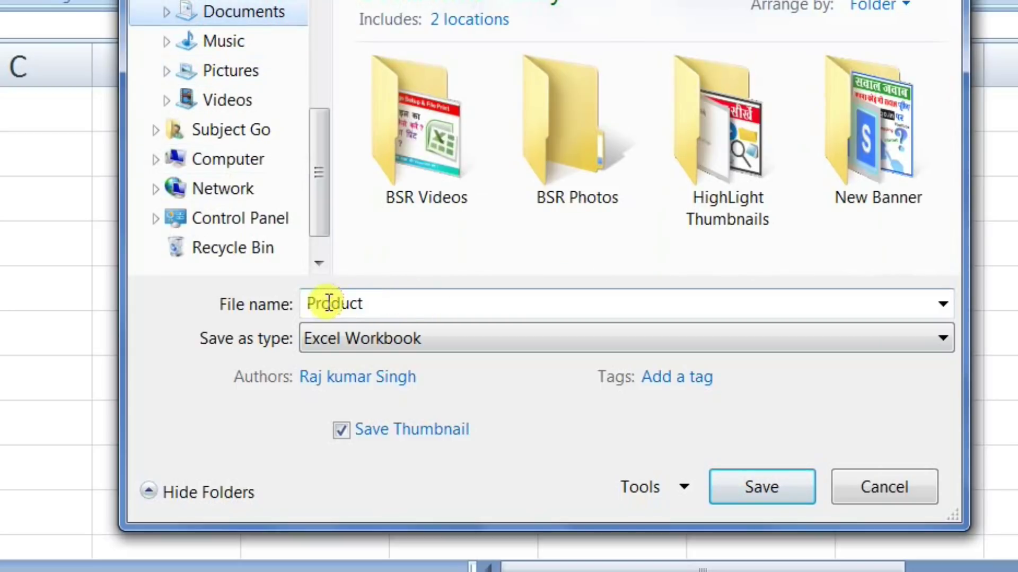
# Review General Options, keeping backup ticked, and save the copy as Product.
pyautogui.click(670, 491)
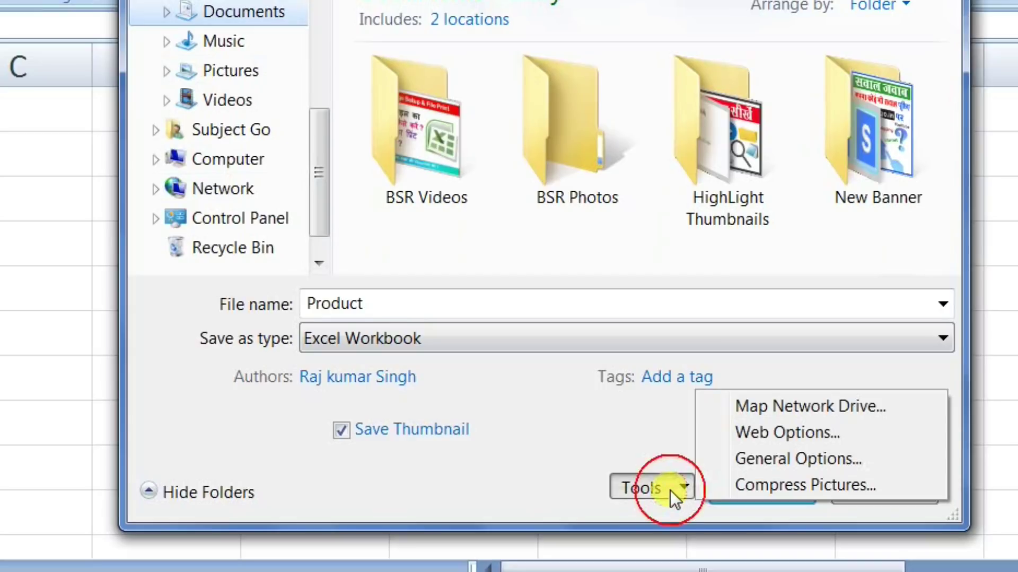
pyautogui.click(785, 459)
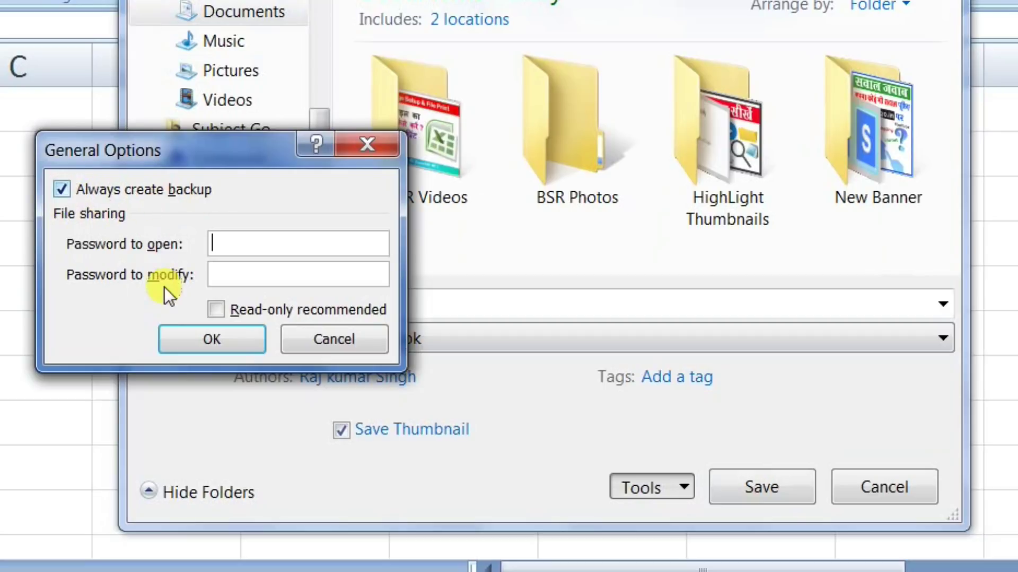
pyautogui.click(196, 333)
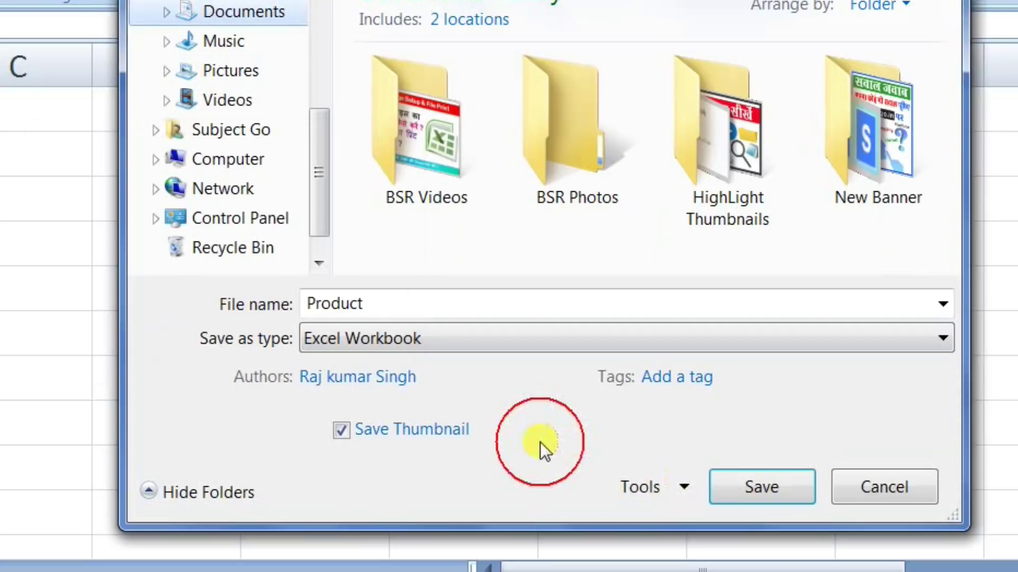
pyautogui.click(750, 489)
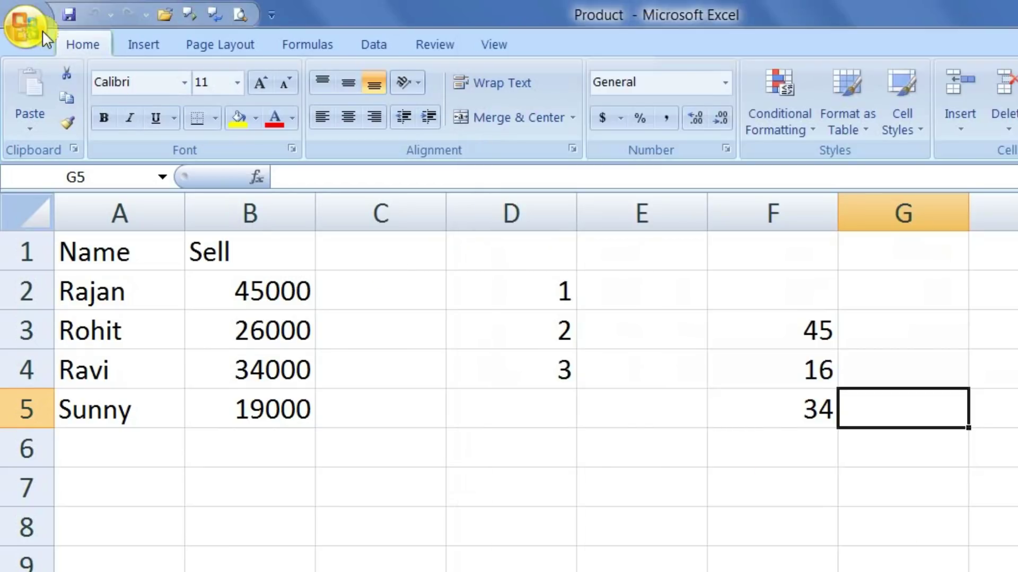
pyautogui.click(43, 30)
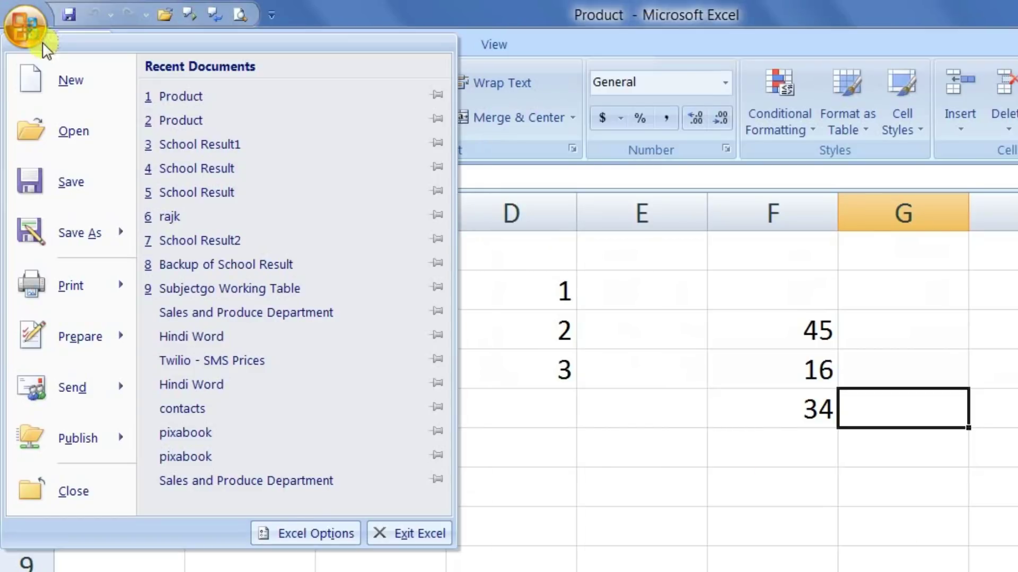
pyautogui.click(314, 534)
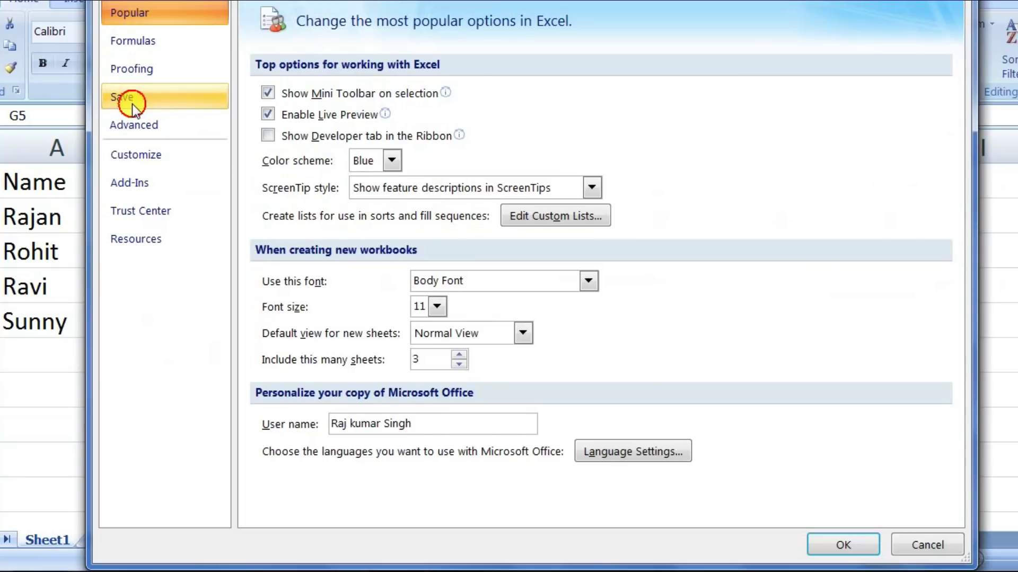
pyautogui.click(132, 104)
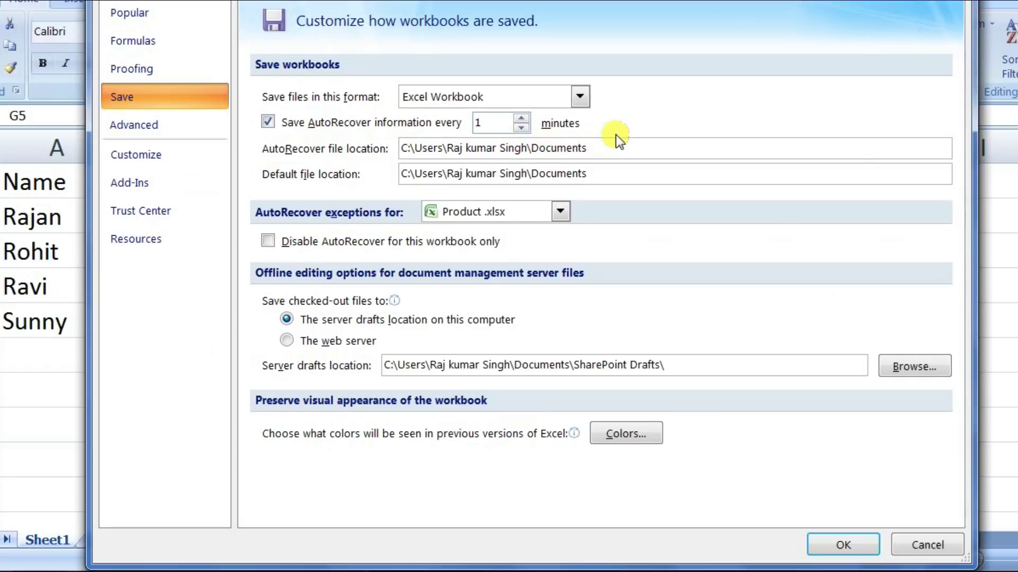
pyautogui.click(842, 543)
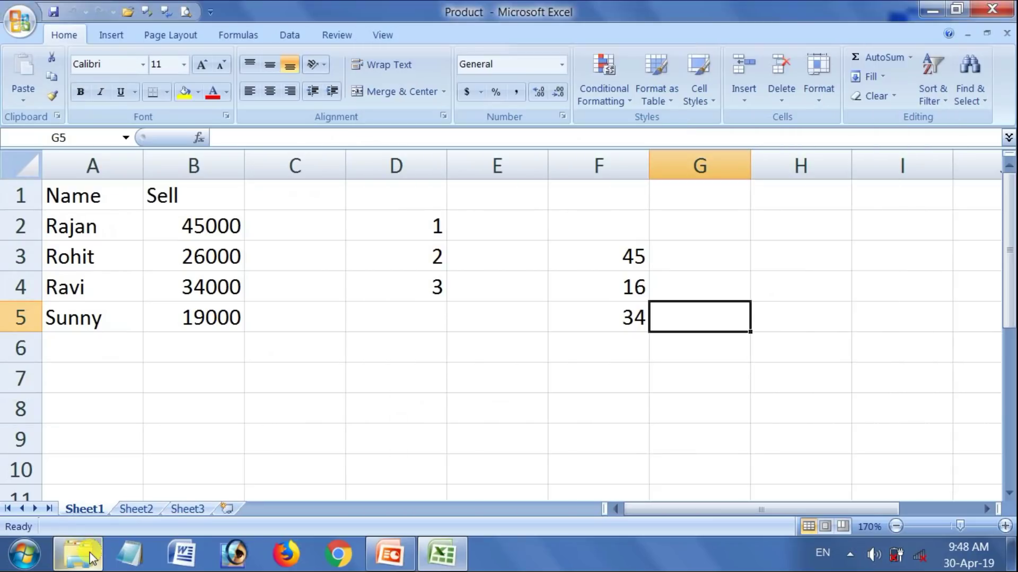
# Check in Windows Explorer that the Product workbook is in the Documents library.
pyautogui.click(82, 553)
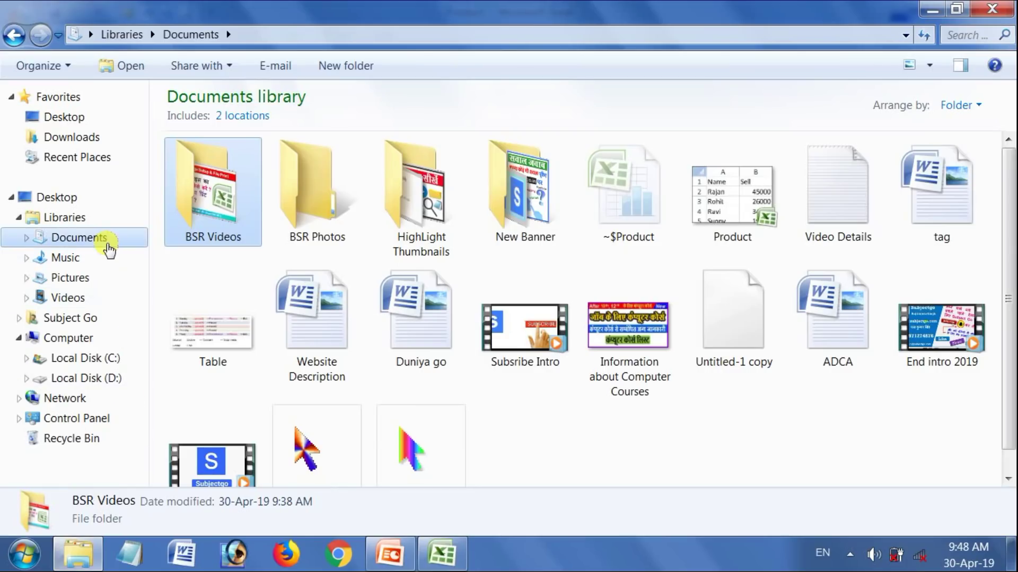
pyautogui.click(108, 248)
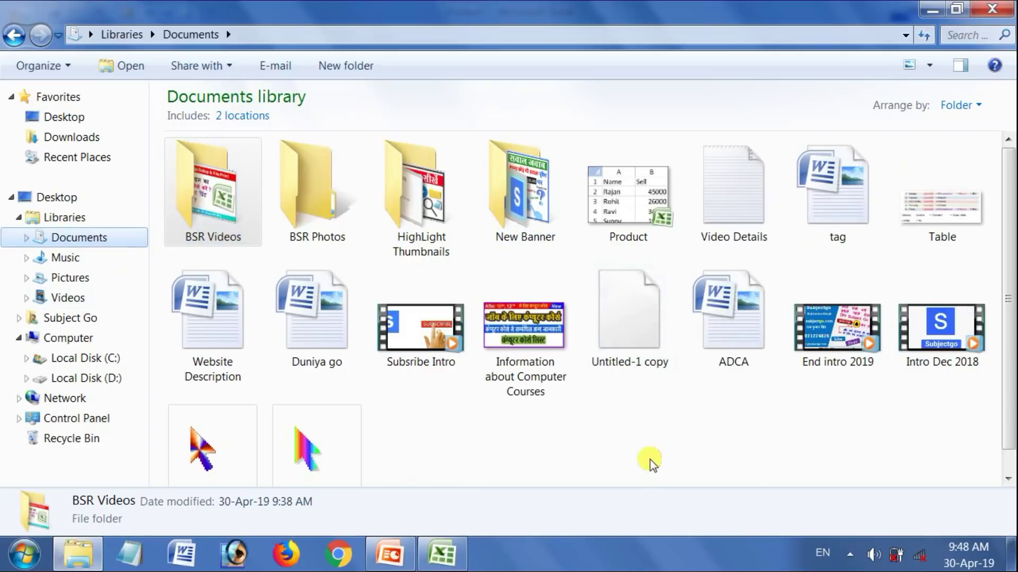
pyautogui.click(657, 453)
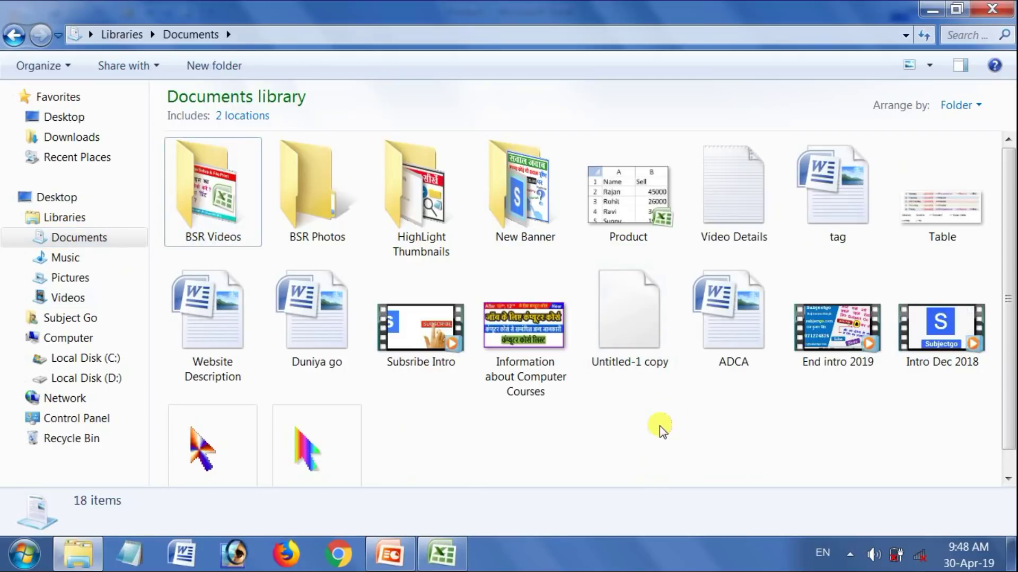
pyautogui.click(636, 236)
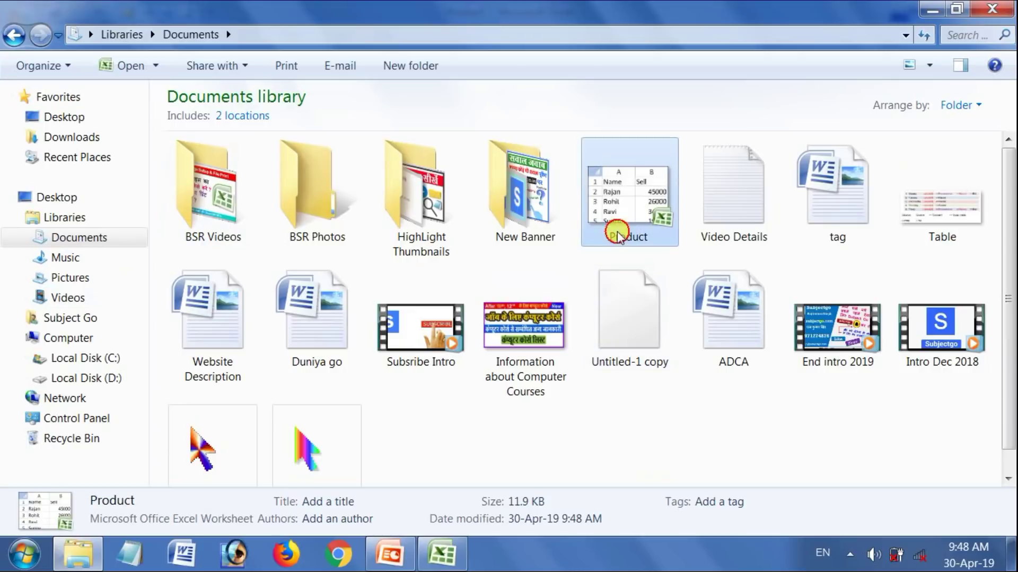
pyautogui.click(663, 430)
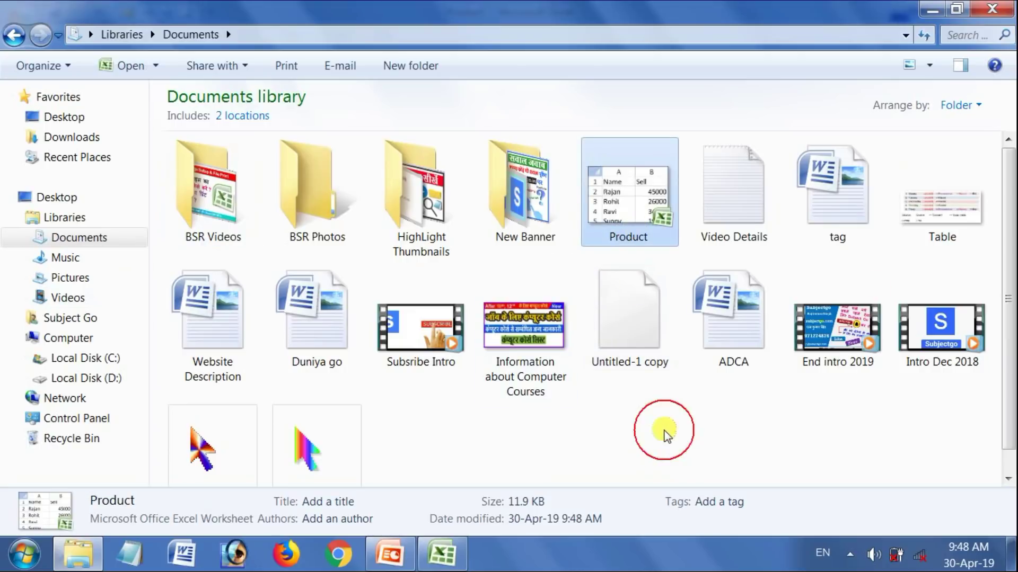
# Return to Excel and close the Product workbook.
pyautogui.click(933, 12)
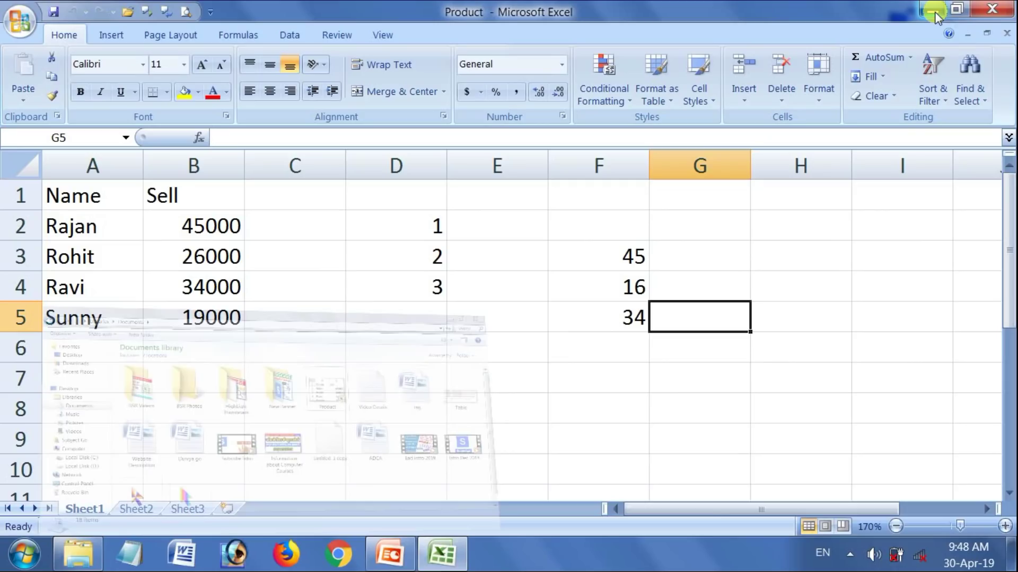
pyautogui.click(399, 339)
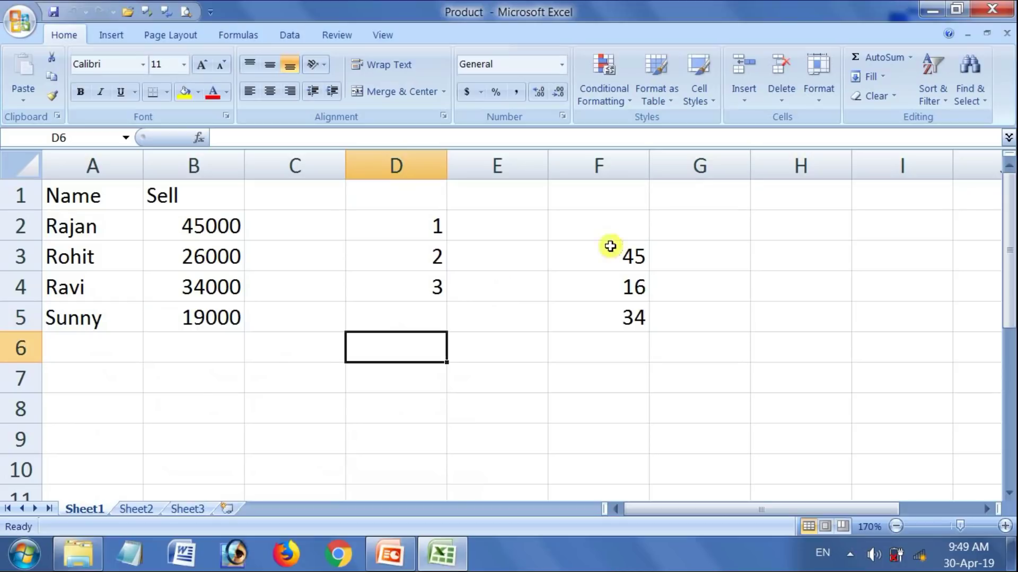
pyautogui.click(986, 7)
# Refresh the desktop icons and launch 'Backup of Product' from its desktop icon.
pyautogui.rightClick(441, 166)
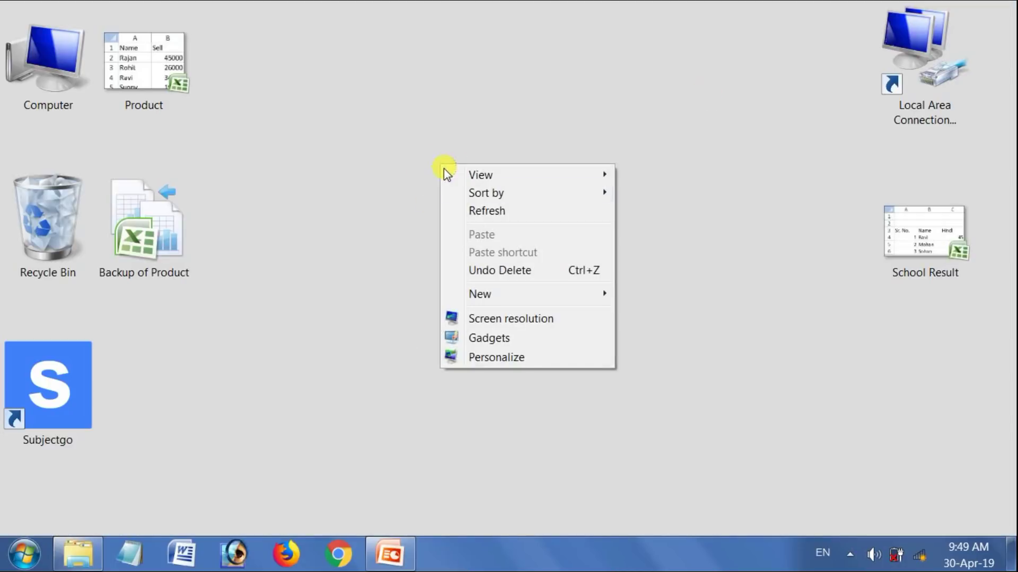
pyautogui.click(475, 217)
pyautogui.moveTo(326, 166); pyautogui.dragTo(124, 105)
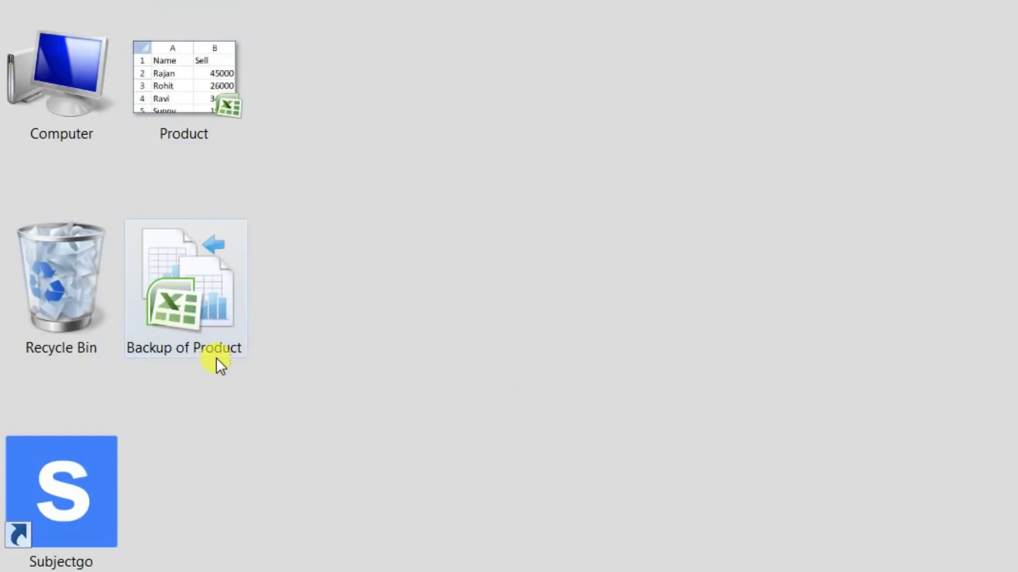
pyautogui.moveTo(143, 67)
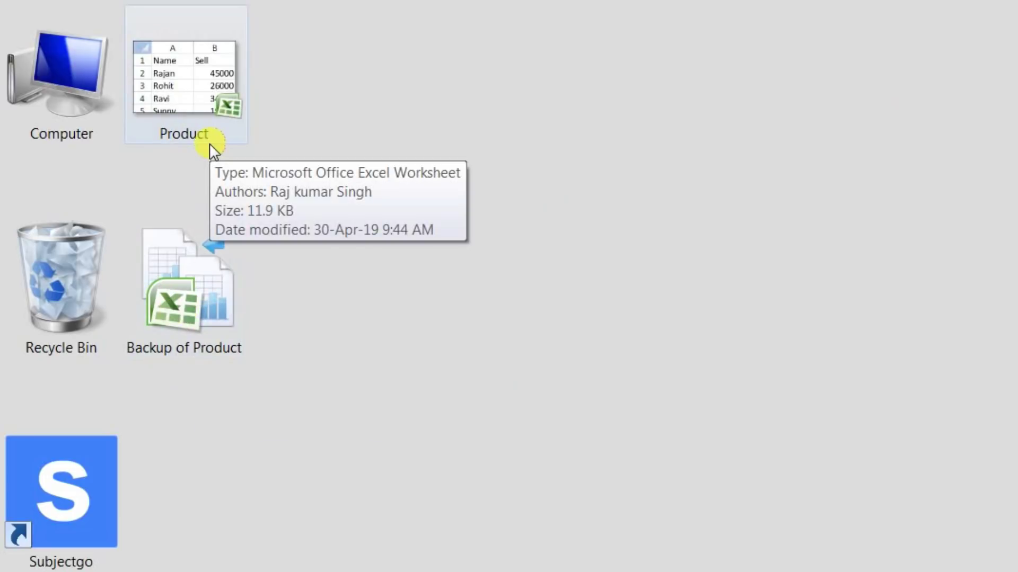
pyautogui.click(180, 289)
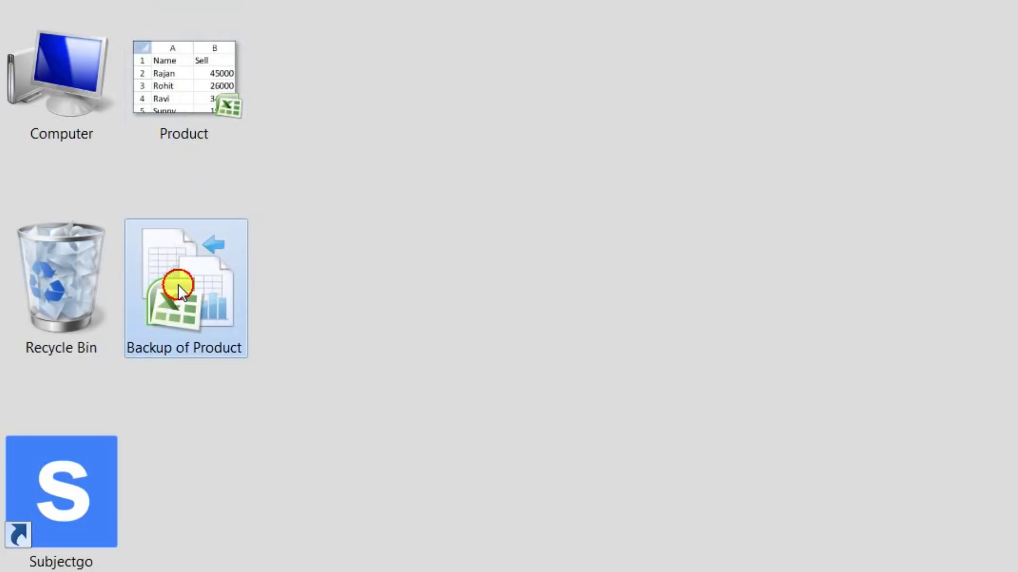
pyautogui.doubleClick(180, 290)
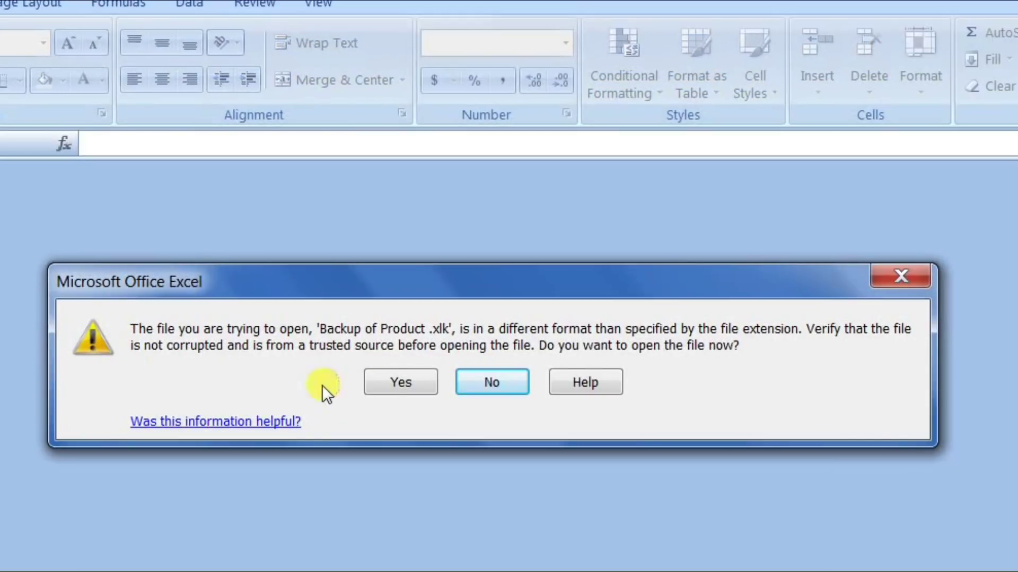
# Accept the format warning so the Backup of Product workbook opens, then check its data.
pyautogui.click(423, 380)
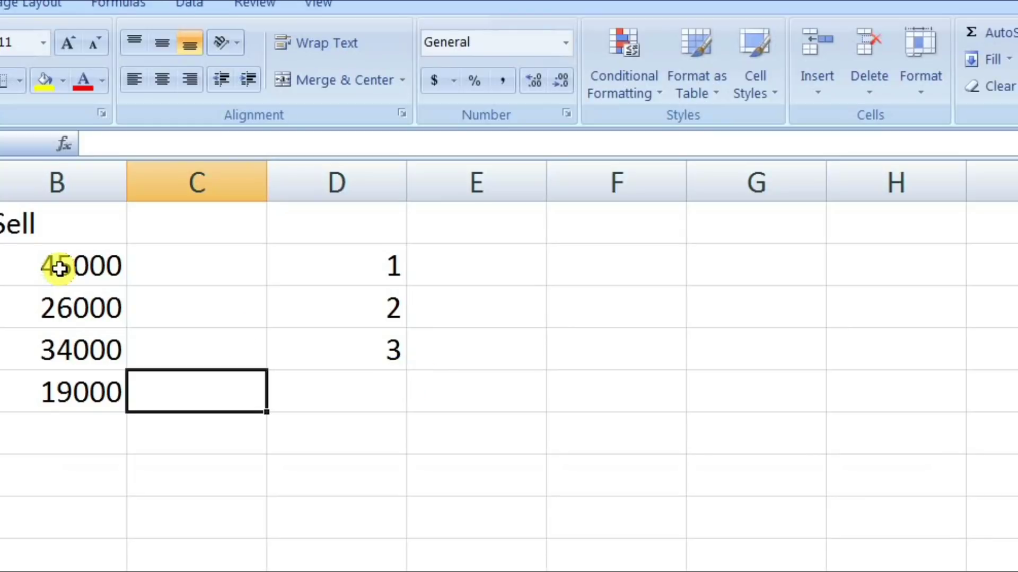
pyautogui.click(194, 226)
pyautogui.click(228, 310)
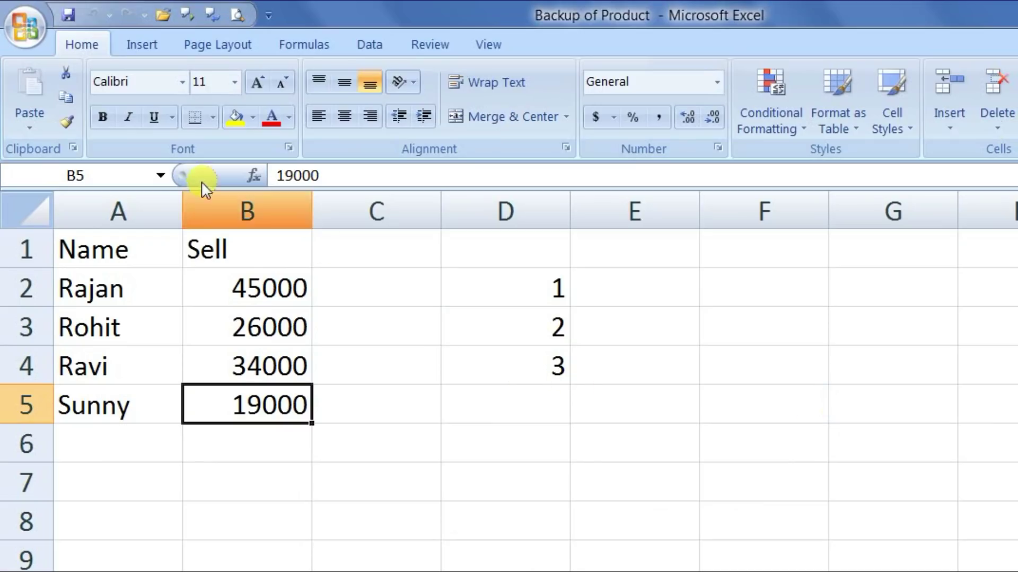
# Turn off Save AutoRecover information in Excel Options > Save.
pyautogui.click(15, 41)
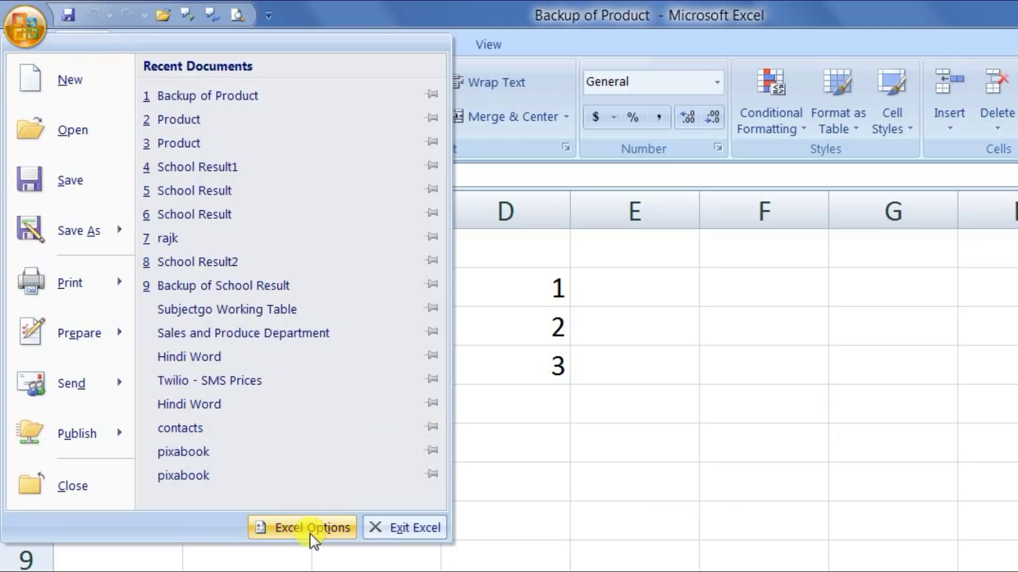
pyautogui.click(307, 529)
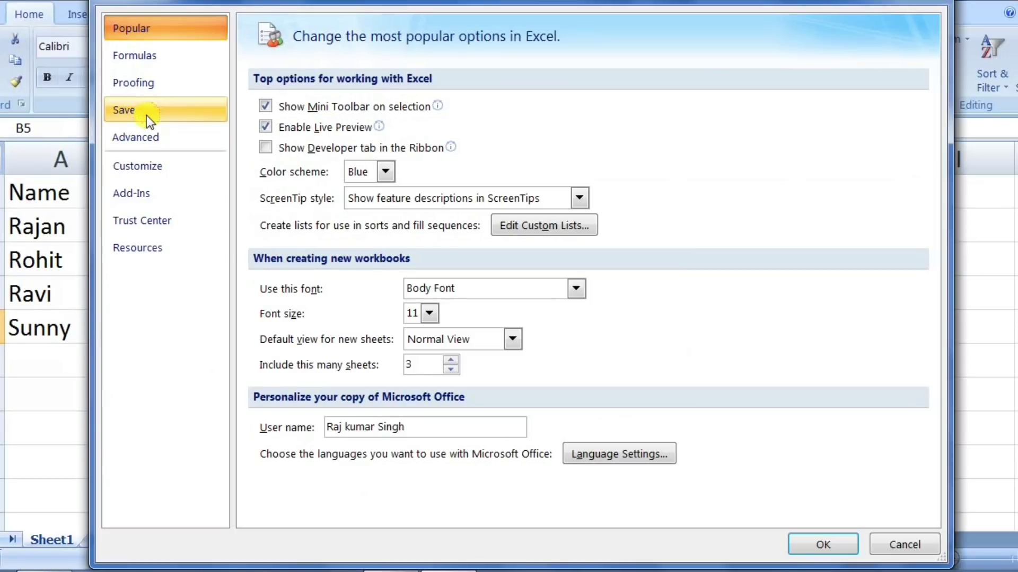
pyautogui.click(190, 154)
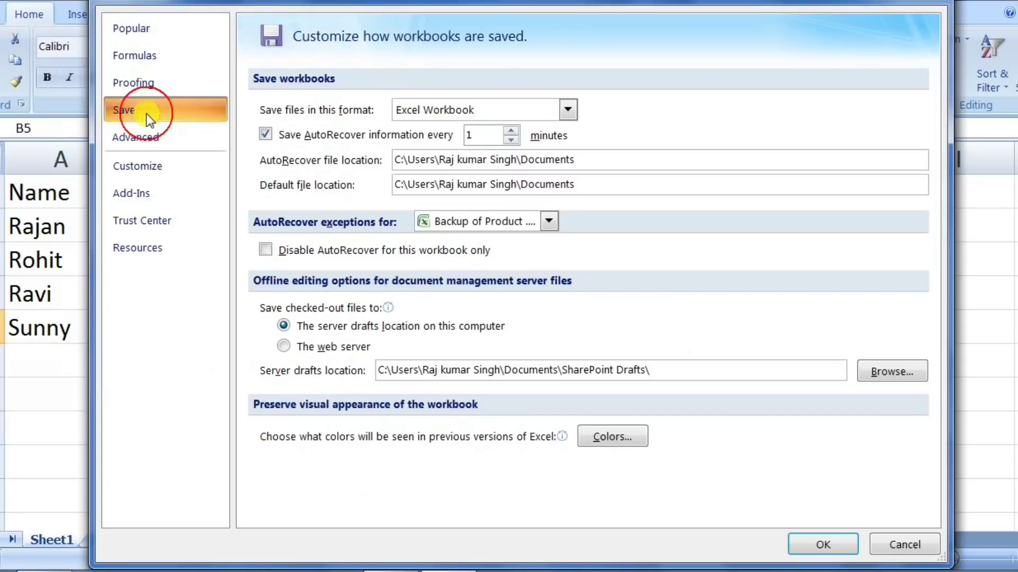
pyautogui.click(267, 135)
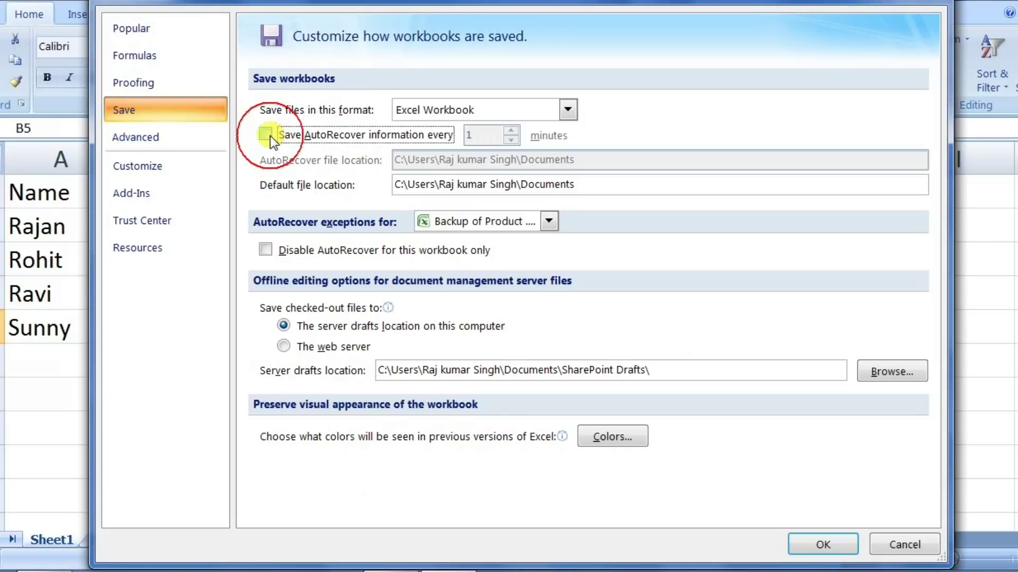
pyautogui.click(809, 548)
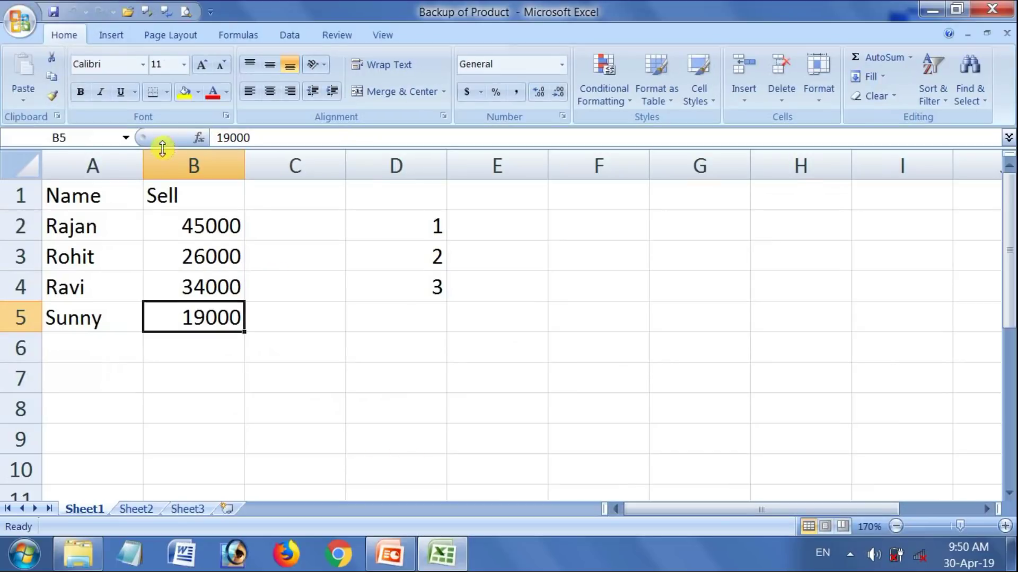
pyautogui.click(17, 26)
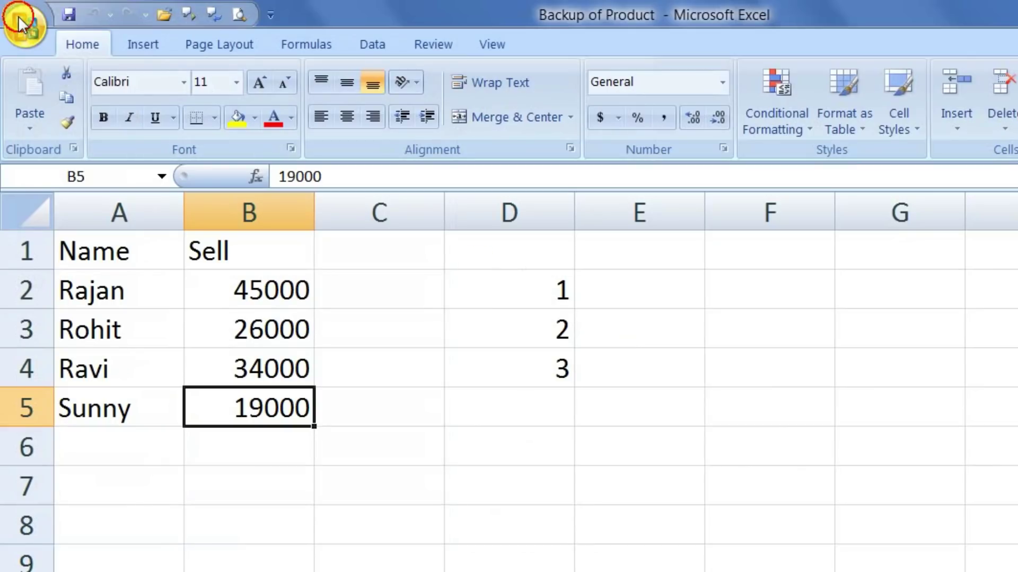
# In Save As General Options, switch off Always create backup.
pyautogui.click(18, 16)
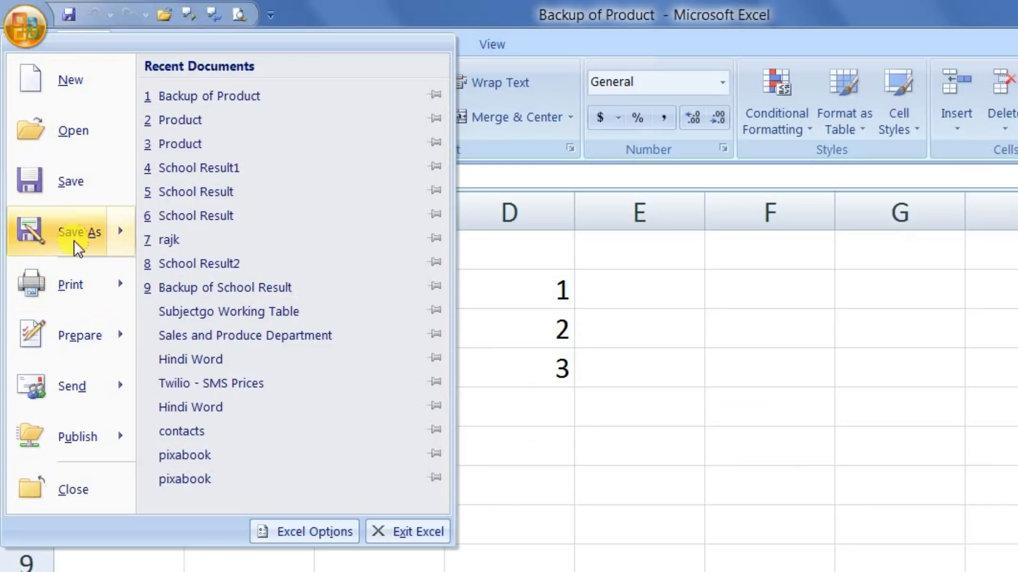
pyautogui.moveTo(79, 233)
pyautogui.click(75, 242)
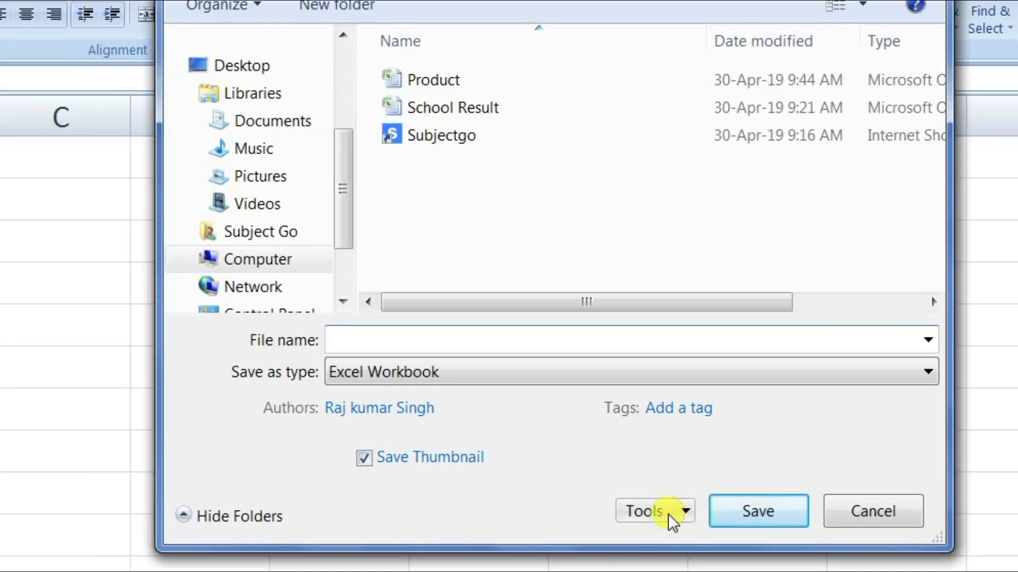
pyautogui.click(668, 514)
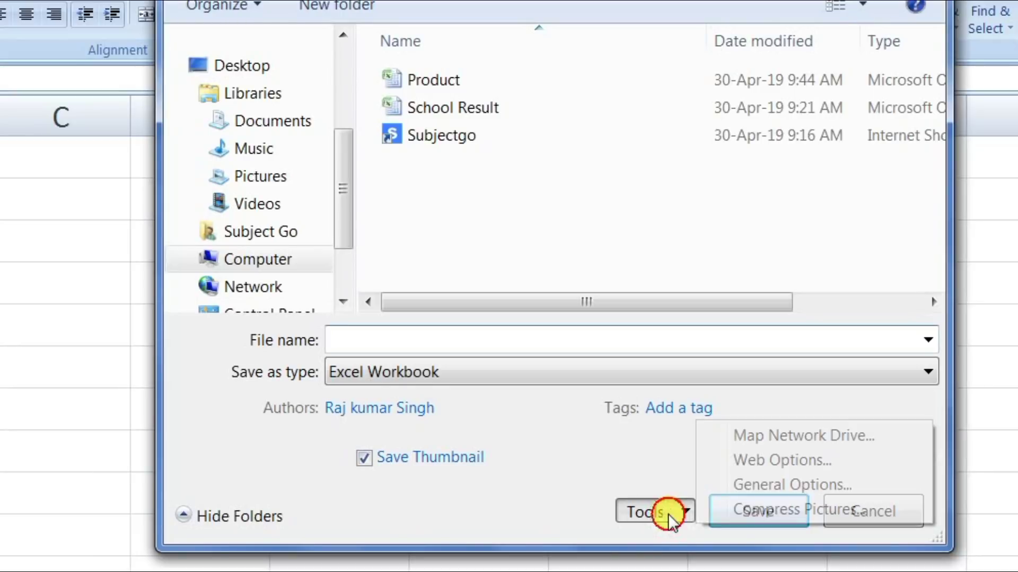
pyautogui.click(773, 489)
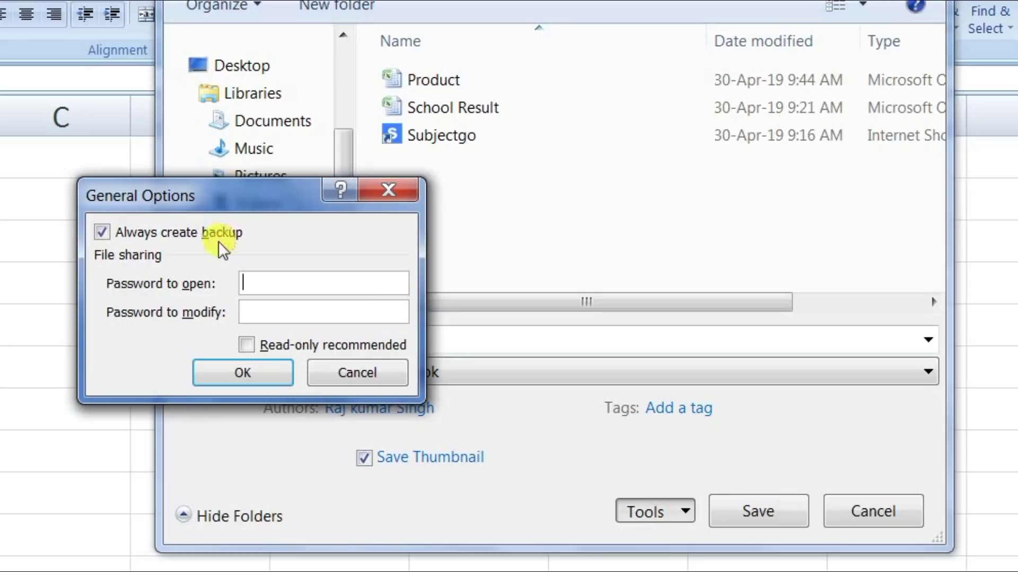
pyautogui.click(107, 232)
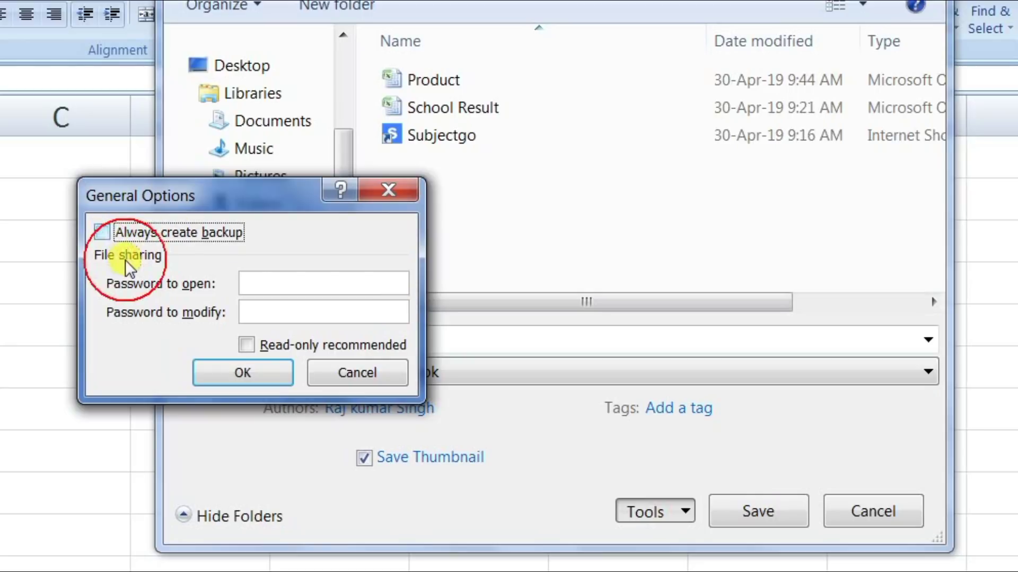
pyautogui.click(232, 374)
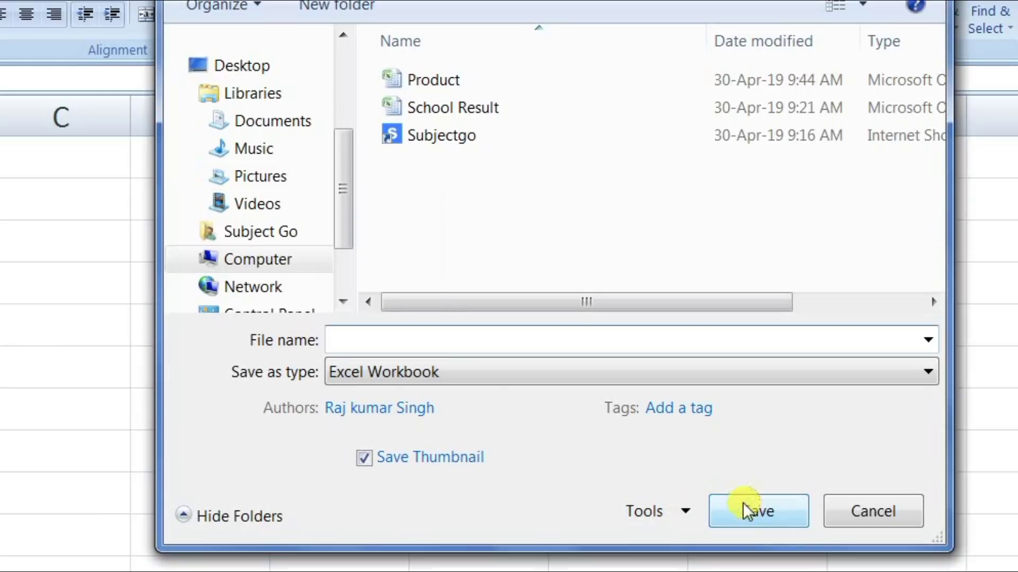
# Save the copy as 'xcvcv' in the Pictures library.
pyautogui.click(276, 183)
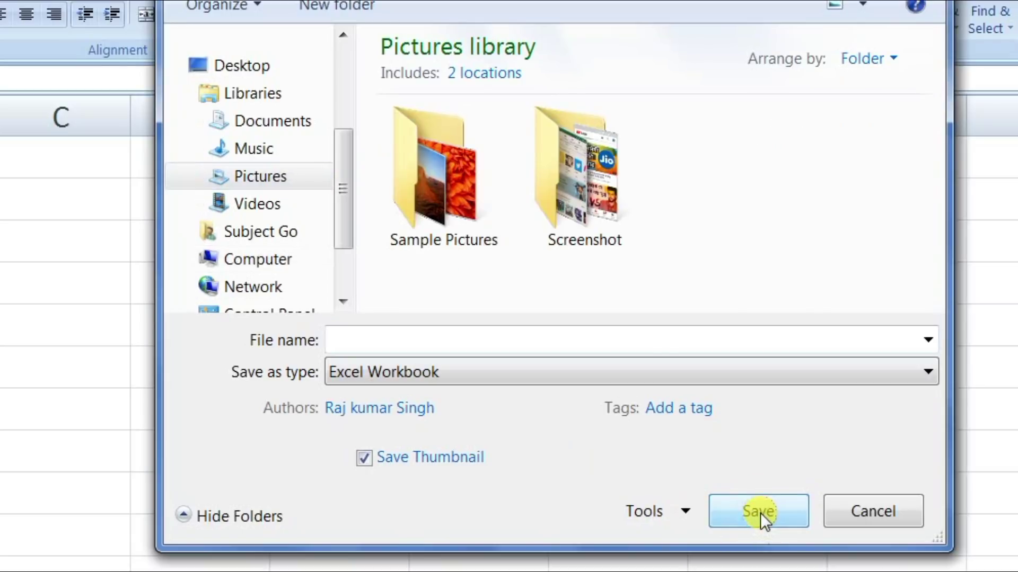
pyautogui.click(522, 339)
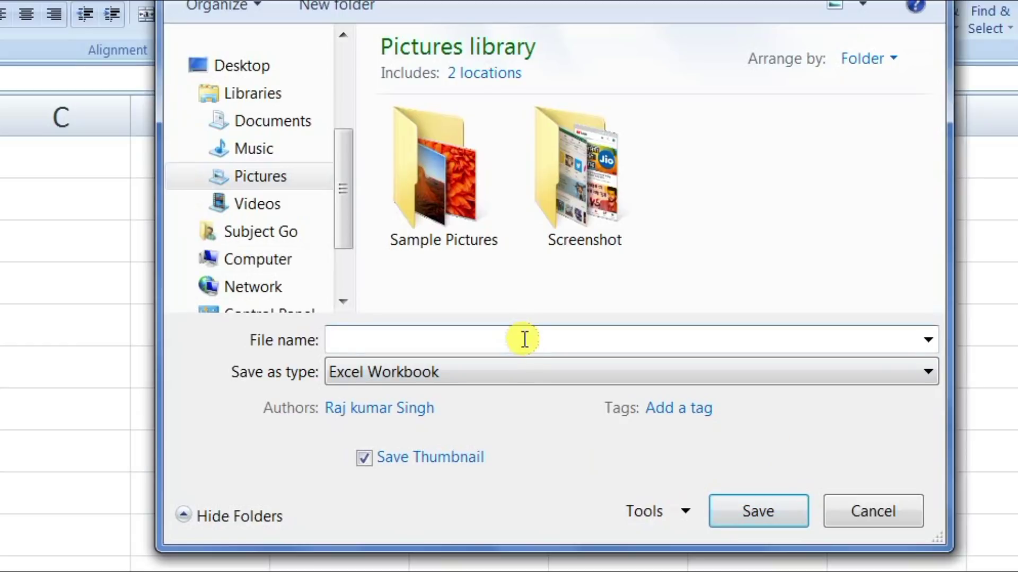
pyautogui.write('xcvcv')
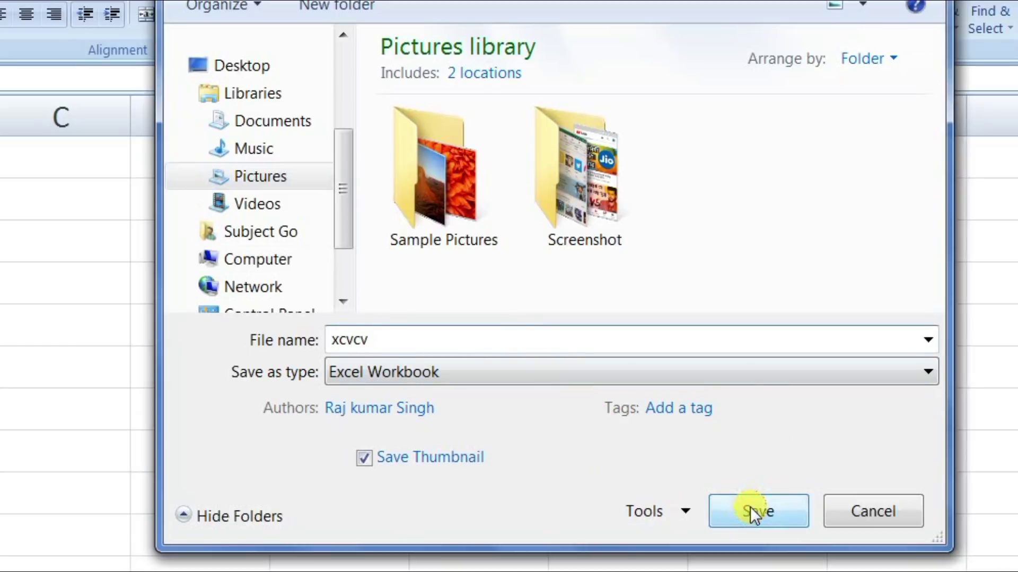
pyautogui.click(753, 512)
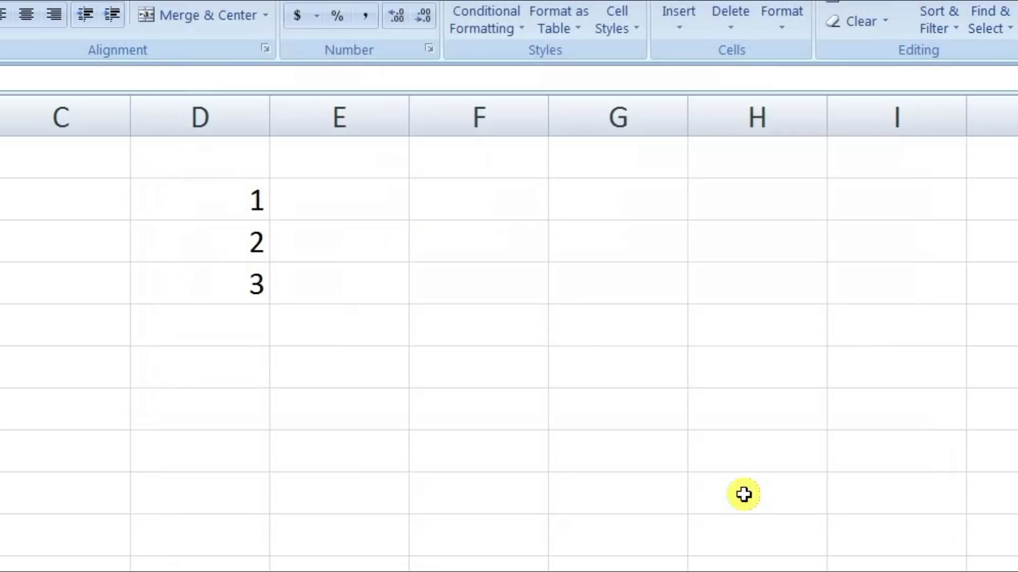